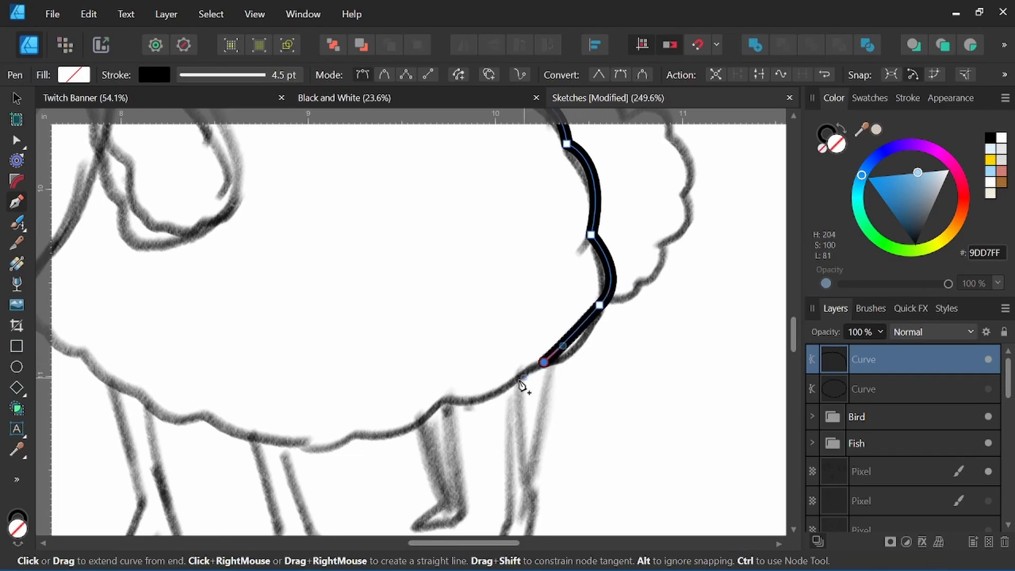
# Finish tracing the sheep's scalloped body outline along the belly, chest and neck with the Pen tool and close the curve
pyautogui.press('ctrl')
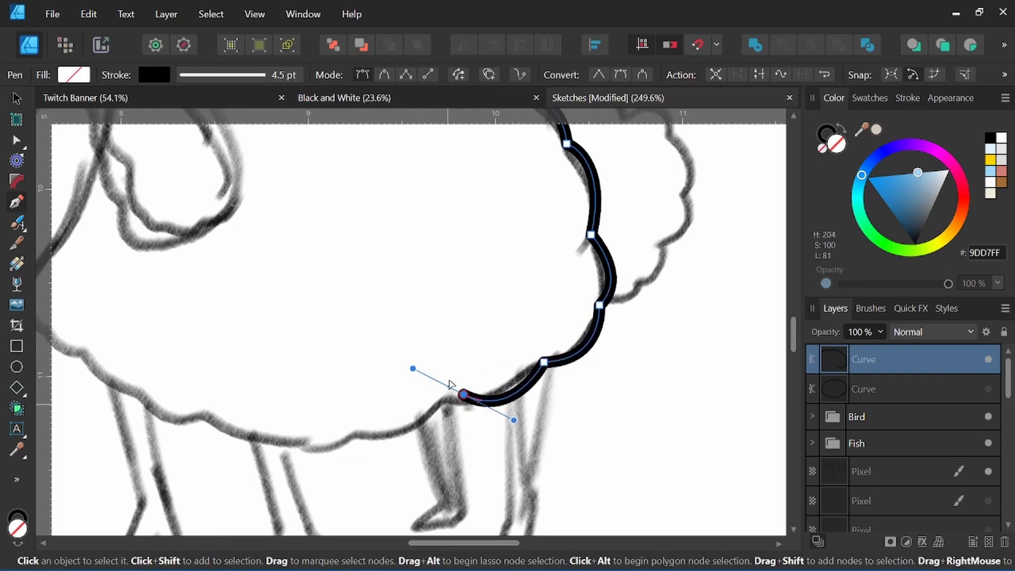
pyautogui.moveTo(299, 436); pyautogui.dragTo(462, 414)
pyautogui.press('space')
pyautogui.moveTo(323, 381); pyautogui.dragTo(326, 385)
pyautogui.press('space')
pyautogui.moveTo(283, 344)
pyautogui.mouseDown()
pyautogui.moveTo(360, 414)
pyautogui.moveTo(289, 349)
pyautogui.mouseUp()
pyautogui.scroll(-2, 286, 301)
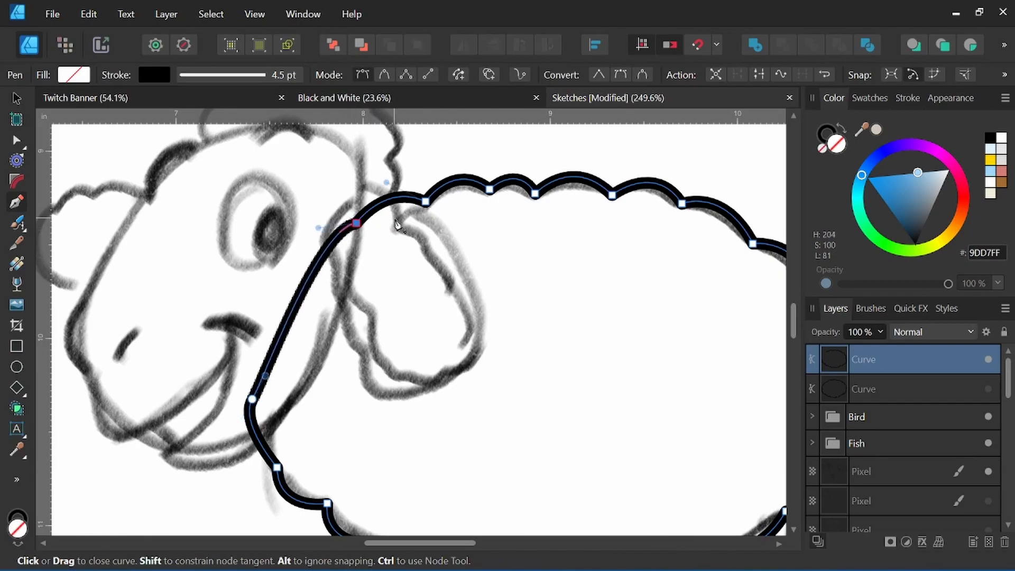
pyautogui.click(356, 220)
# Trace the near ear as a closed, scalloped Pen curve over the sketch, overlapping the front of the body
pyautogui.scroll(-3, 364, 254)
pyautogui.scroll(3, 370, 298)
pyautogui.press('space')
pyautogui.moveTo(370, 296); pyautogui.dragTo(383, 291)
pyautogui.click(397, 255)
pyautogui.moveTo(458, 285); pyautogui.dragTo(469, 349)
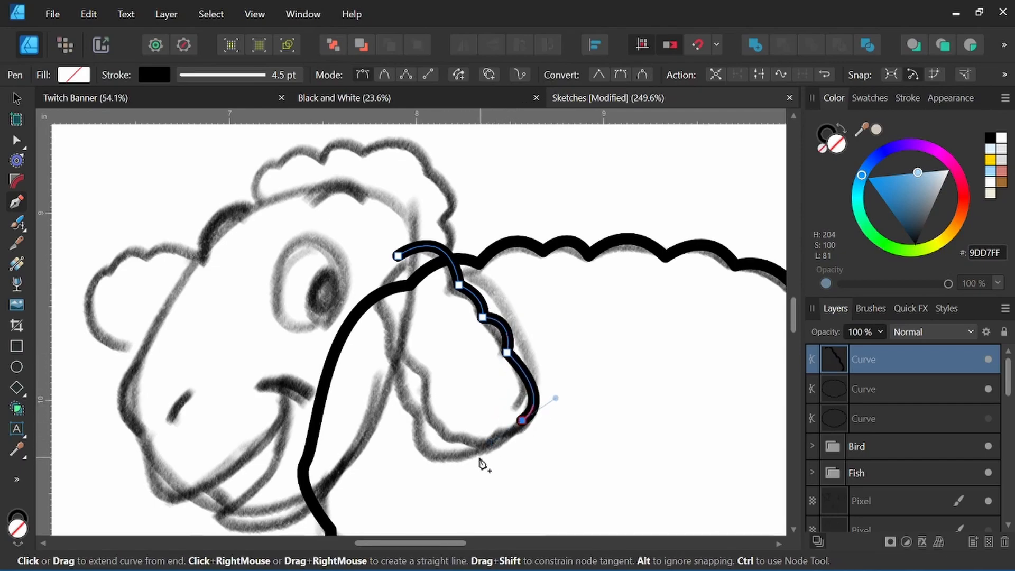
pyautogui.moveTo(466, 453); pyautogui.dragTo(421, 451)
pyautogui.moveTo(398, 365); pyautogui.dragTo(410, 289)
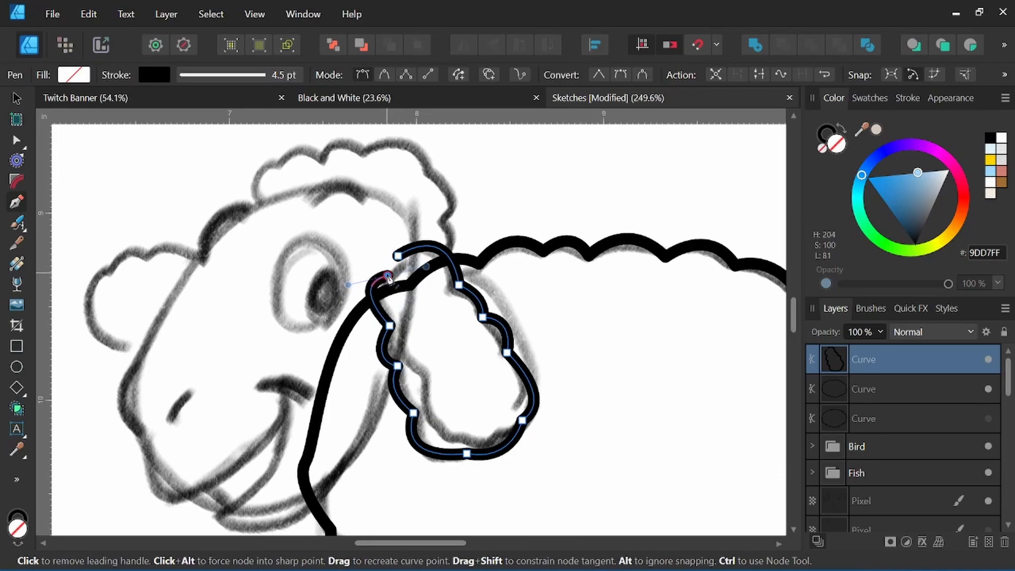
pyautogui.click(441, 225)
pyautogui.scroll(-1, 455, 328)
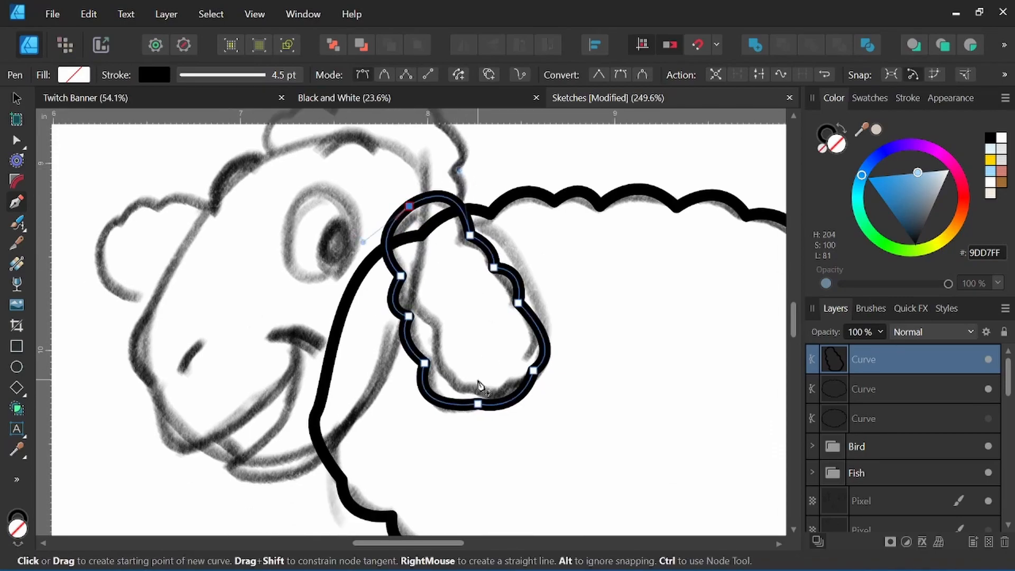
# Reshape the lower edge of the ear curve by adjusting the handle of its bottom node
pyautogui.press('a')
pyautogui.click(477, 405)
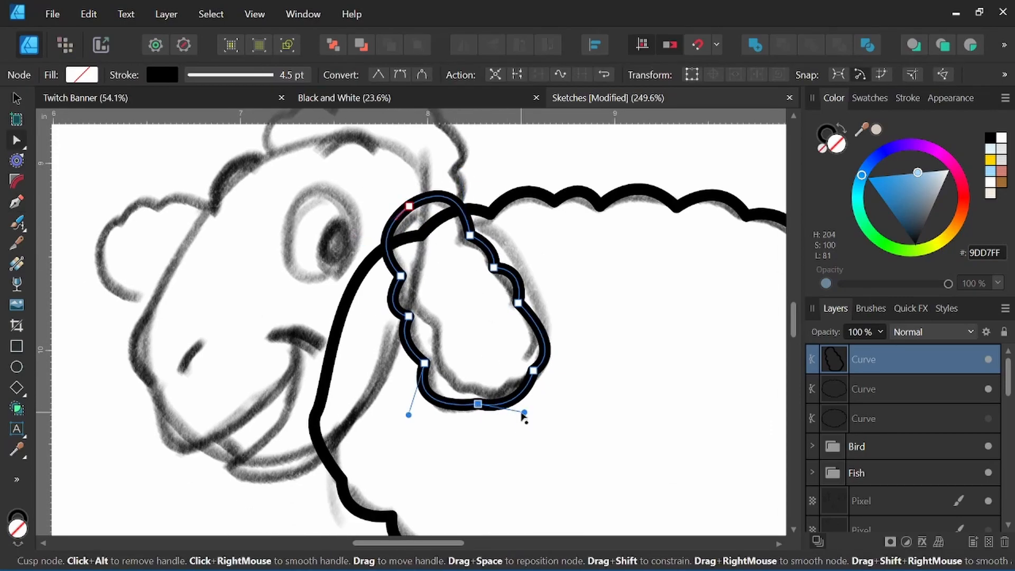
pyautogui.scroll(-3, 549, 433)
pyautogui.moveTo(586, 424); pyautogui.dragTo(505, 360)
pyautogui.scroll(1, 479, 325)
pyautogui.moveTo(479, 321); pyautogui.dragTo(521, 296)
pyautogui.scroll(2, 528, 343)
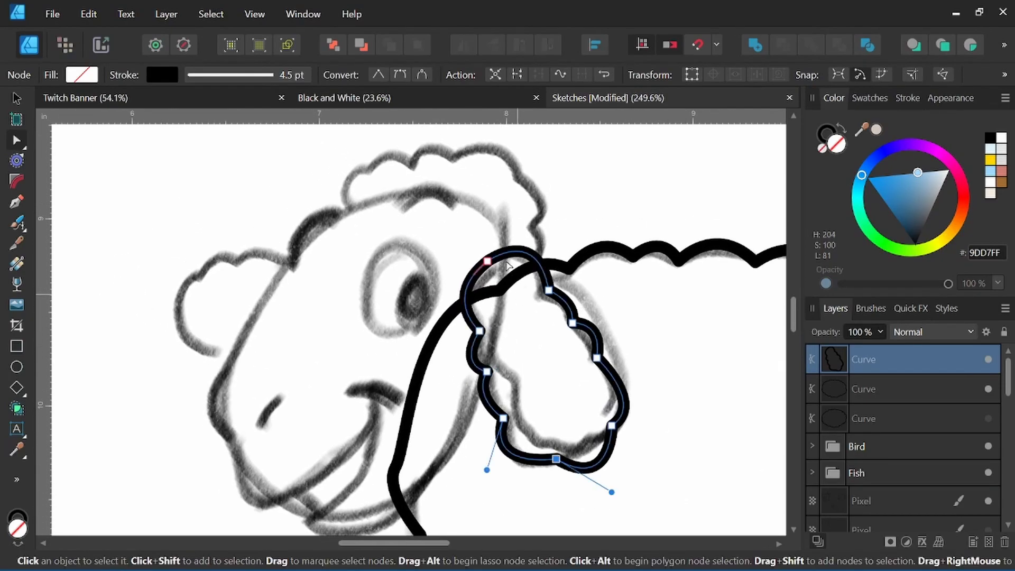
# Start the head outline with the Pen tool, from the back of the head over the brow bump and muzzle to the chin
pyautogui.press('p')
pyautogui.click(500, 227)
pyautogui.click(451, 192)
pyautogui.keyDown('alt'); pyautogui.click(400, 192); pyautogui.keyUp('alt')
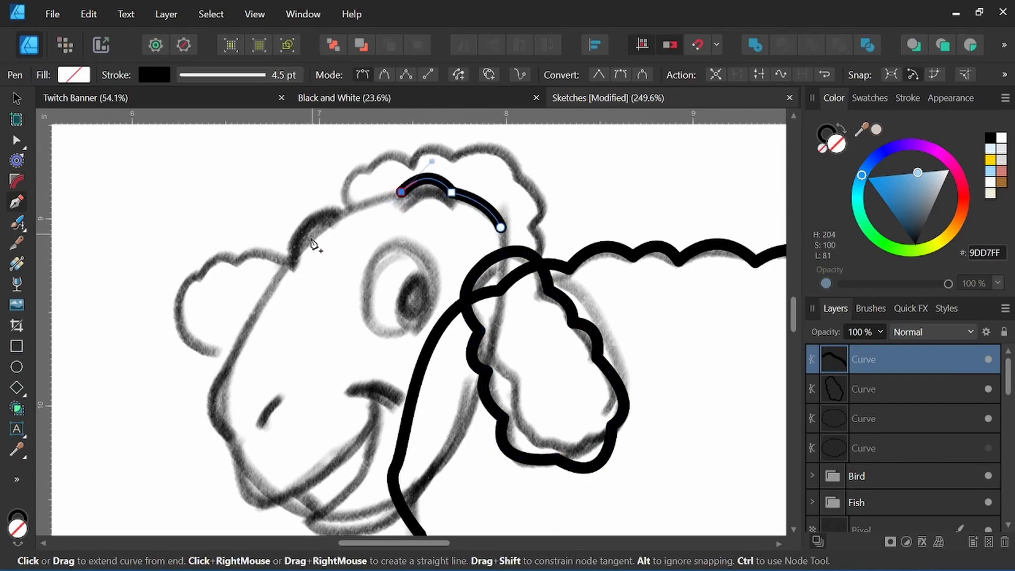
pyautogui.scroll(-1, 242, 358)
pyautogui.moveTo(246, 297); pyautogui.dragTo(200, 430)
pyautogui.click(252, 358)
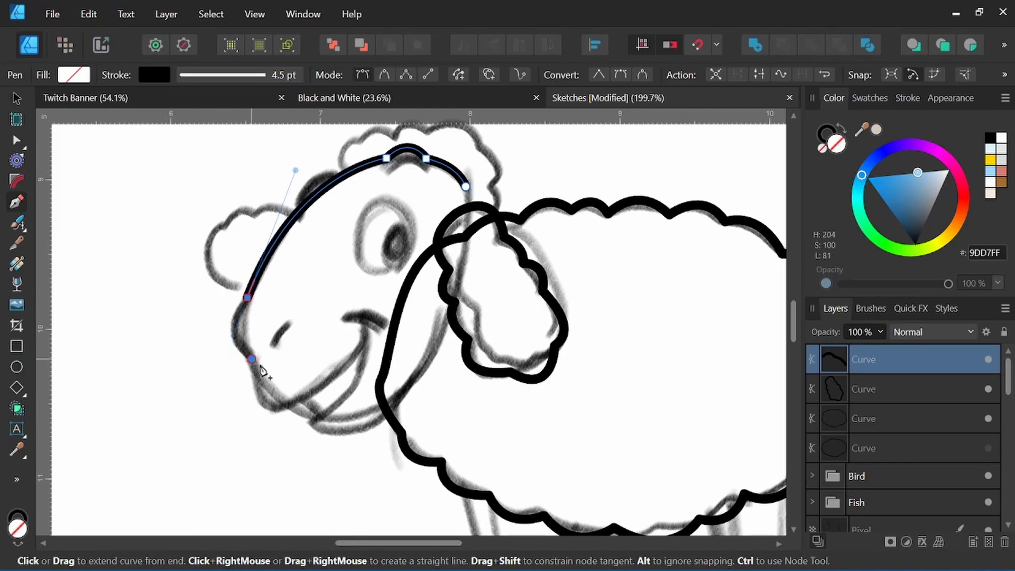
pyautogui.moveTo(297, 391); pyautogui.dragTo(264, 369)
pyautogui.moveTo(268, 407); pyautogui.dragTo(286, 409)
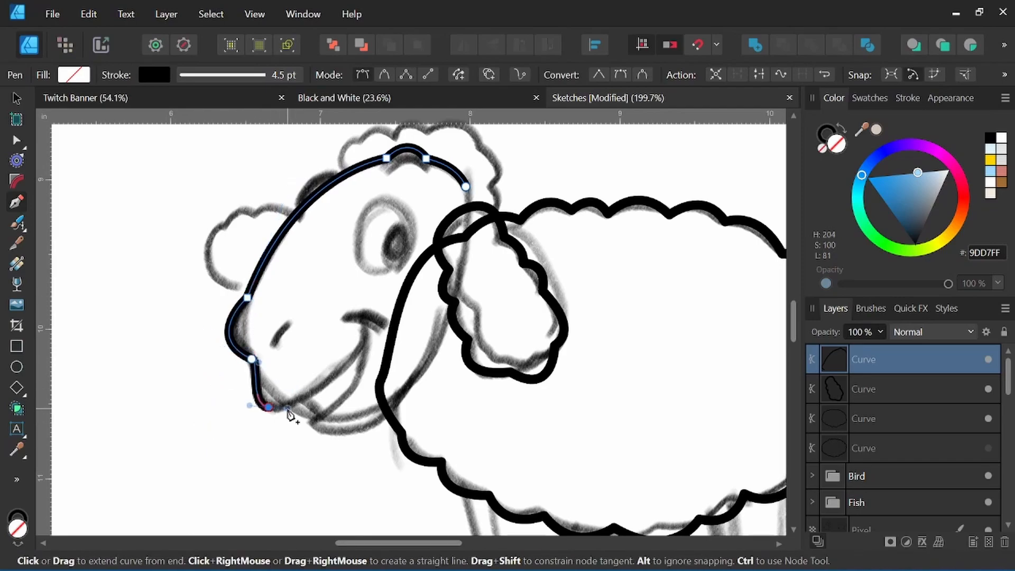
# Extend the head outline along the smile to the mouth corner and back down to the lower lip
pyautogui.scroll(2, 357, 349)
pyautogui.scroll(-3, 371, 308)
pyautogui.moveTo(369, 305); pyautogui.dragTo(362, 257)
pyautogui.click(369, 305)
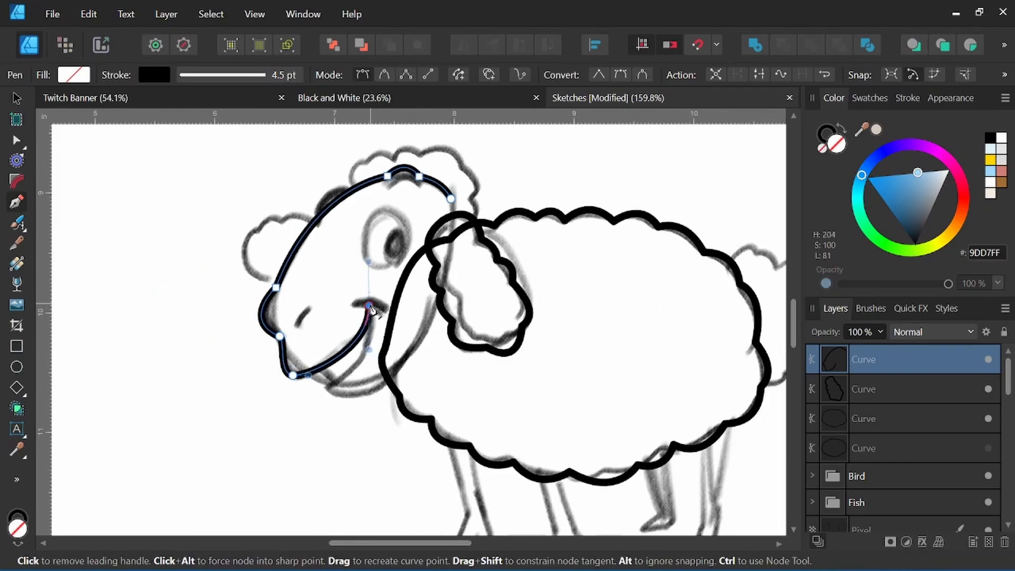
pyautogui.scroll(2, 365, 334)
pyautogui.moveTo(307, 416)
pyautogui.mouseDown()
pyautogui.moveTo(214, 447)
pyautogui.moveTo(302, 419)
pyautogui.mouseUp()
# Continue the head outline along the lower jaw and up the back of the head, and close the curve
pyautogui.scroll(-2, 301, 419)
pyautogui.moveTo(392, 332); pyautogui.dragTo(373, 369)
pyautogui.moveTo(400, 242); pyautogui.dragTo(401, 226)
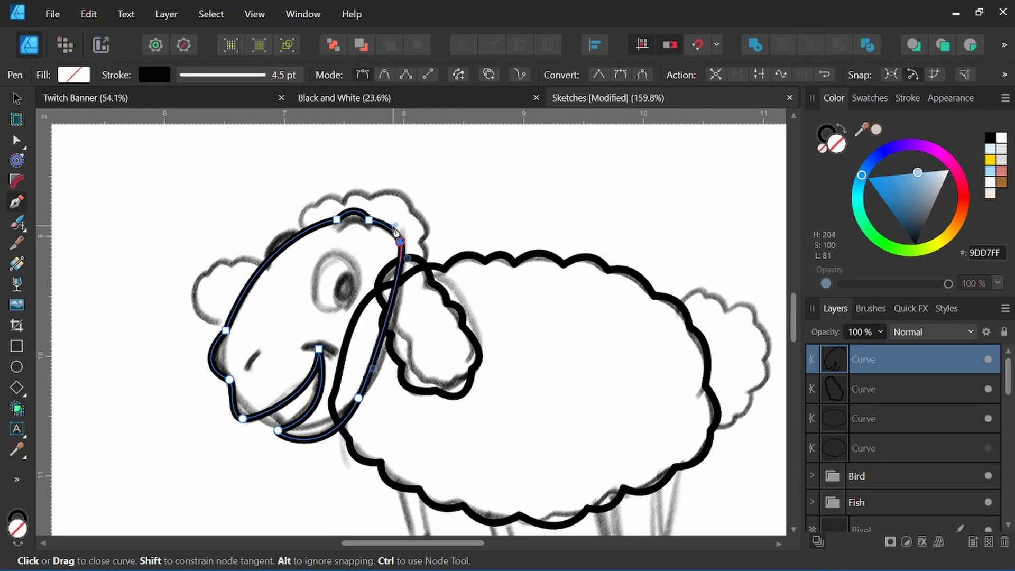
pyautogui.moveTo(496, 317); pyautogui.dragTo(500, 285)
pyautogui.scroll(4, 351, 327)
pyautogui.scroll(-4, 303, 374)
pyautogui.moveTo(332, 362)
pyautogui.mouseDown()
pyautogui.moveTo(336, 347)
pyautogui.moveTo(319, 369)
pyautogui.mouseUp()
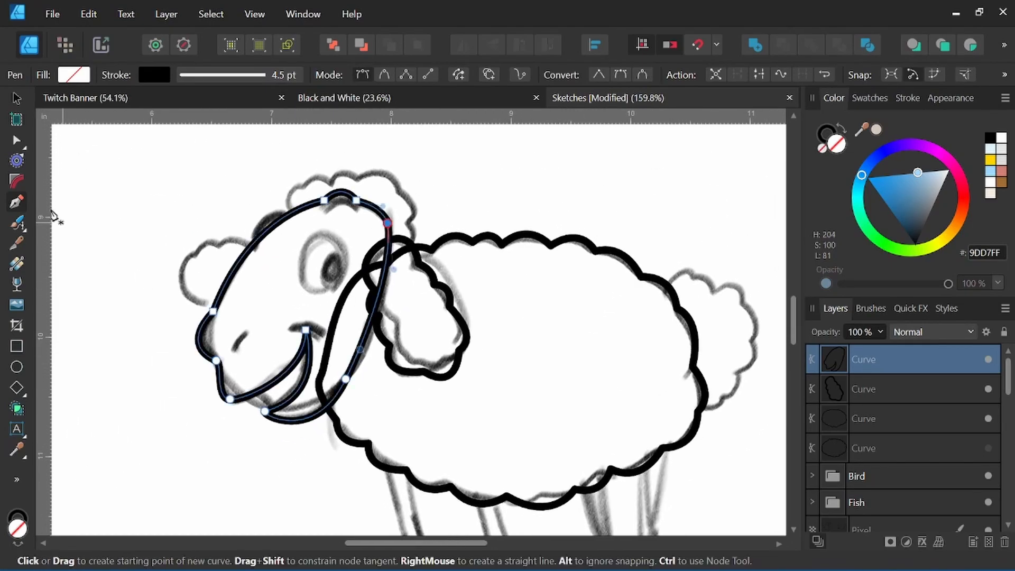
# Duplicate the ear curve, shrink and rotate the copy over the sketched far ear, and hide its layer
pyautogui.press('v')
pyautogui.click(451, 300)
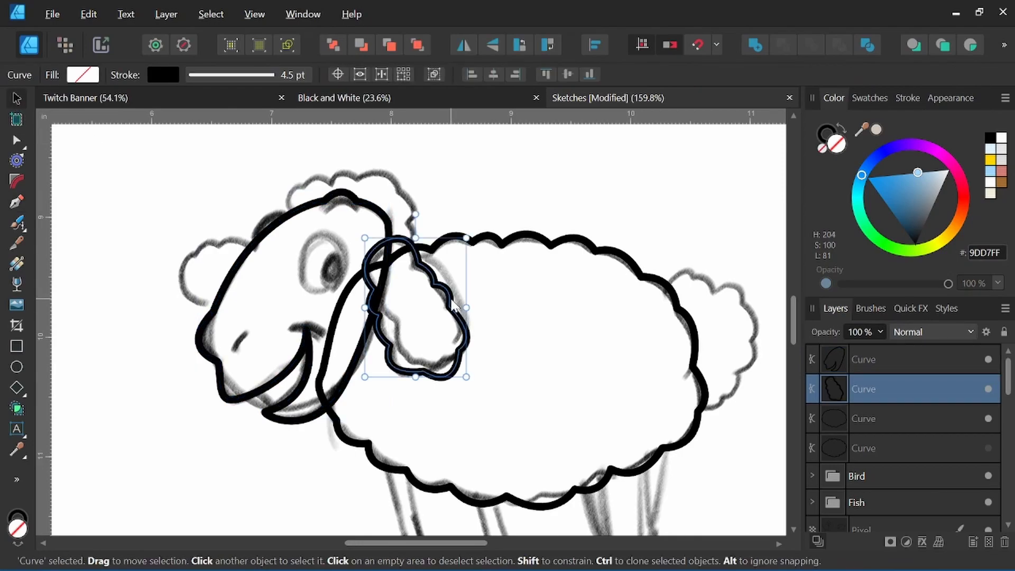
pyautogui.keyDown('alt'); pyautogui.moveTo(443, 293); pyautogui.dragTo(276, 291); pyautogui.keyUp('alt')
pyautogui.moveTo(249, 216)
pyautogui.mouseDown()
pyautogui.moveTo(299, 233)
pyautogui.moveTo(252, 204)
pyautogui.moveTo(220, 207)
pyautogui.moveTo(186, 231)
pyautogui.mouseUp()
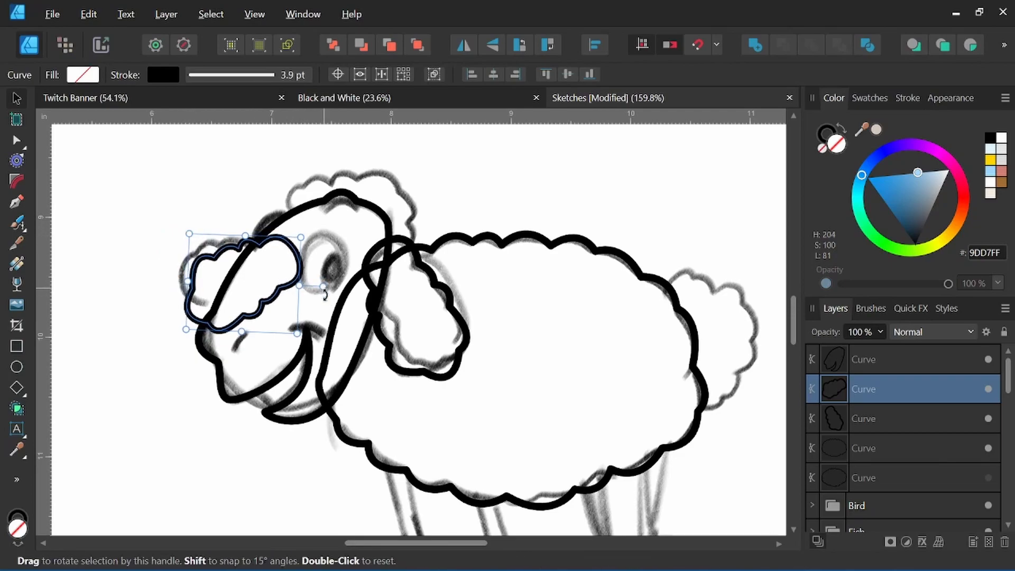
pyautogui.moveTo(317, 309); pyautogui.dragTo(297, 304)
pyautogui.click(987, 389)
# Draw a closed Pen shape behind the open mouth and fill it with grey-blue BECCD6
pyautogui.scroll(3, 267, 381)
pyautogui.moveTo(267, 381); pyautogui.dragTo(321, 328)
pyautogui.press('p')
pyautogui.click(242, 319)
pyautogui.moveTo(300, 371); pyautogui.dragTo(347, 418)
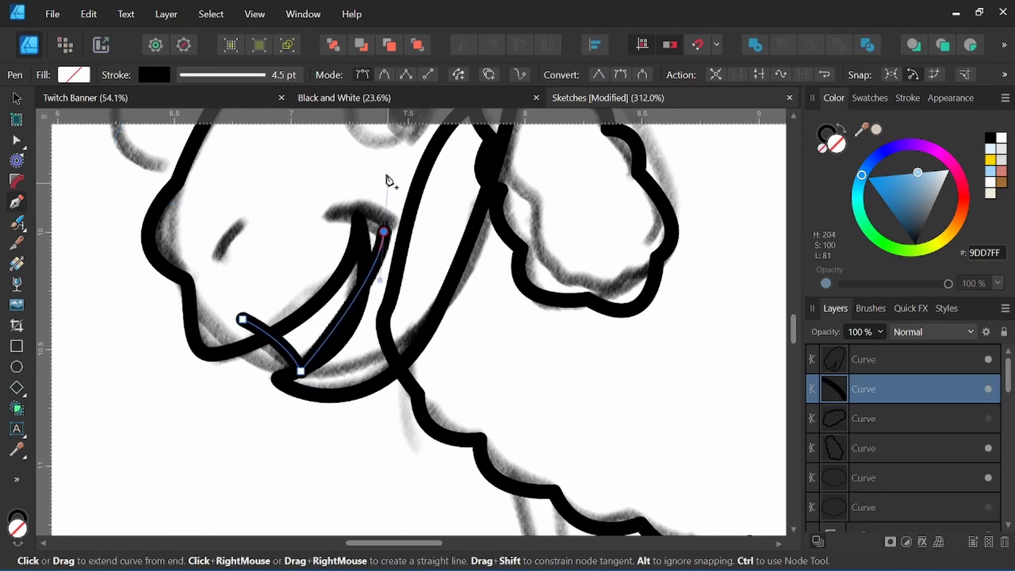
pyautogui.click(384, 233)
pyautogui.click(344, 190)
pyautogui.click(241, 323)
pyautogui.moveTo(946, 190); pyautogui.dragTo(935, 182)
pyautogui.scroll(-3, 356, 242)
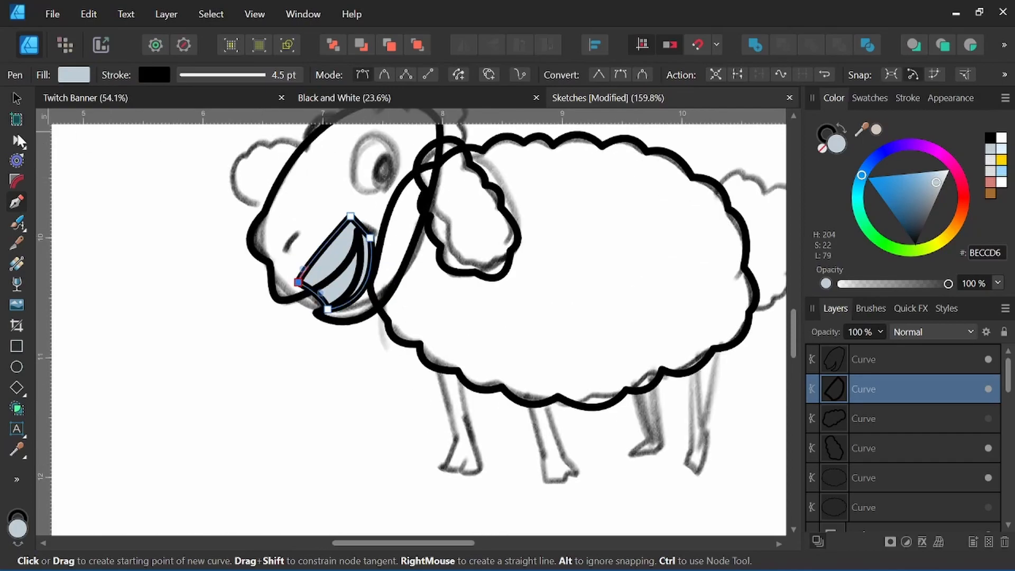
# Draw an upright ellipse over the sketched eye, position it on the sketch and tilt it slightly clockwise
pyautogui.press('v')
pyautogui.moveTo(412, 204); pyautogui.dragTo(411, 338)
pyautogui.scroll(3, 411, 338)
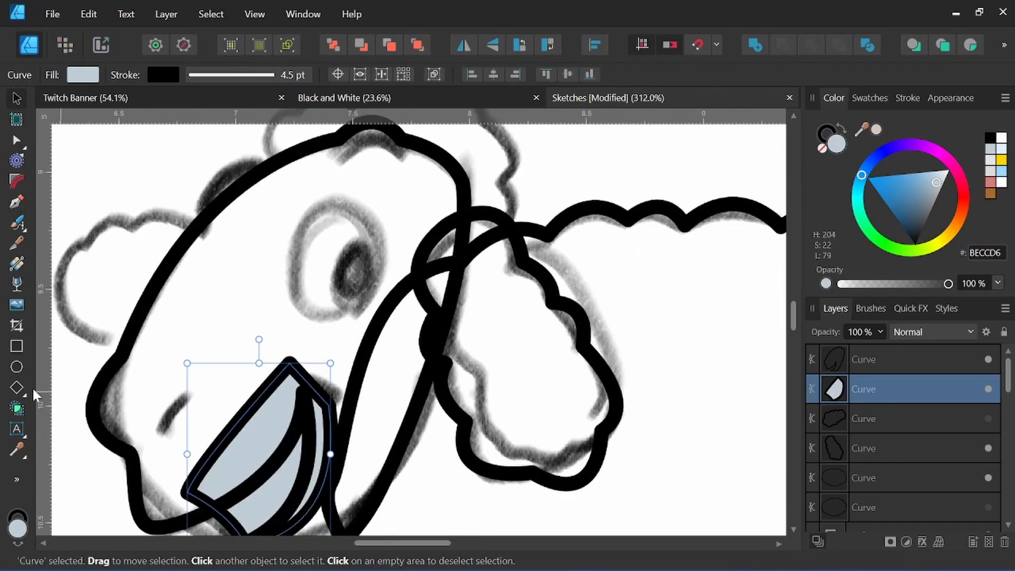
pyautogui.press('m')
pyautogui.moveTo(291, 189); pyautogui.dragTo(376, 301)
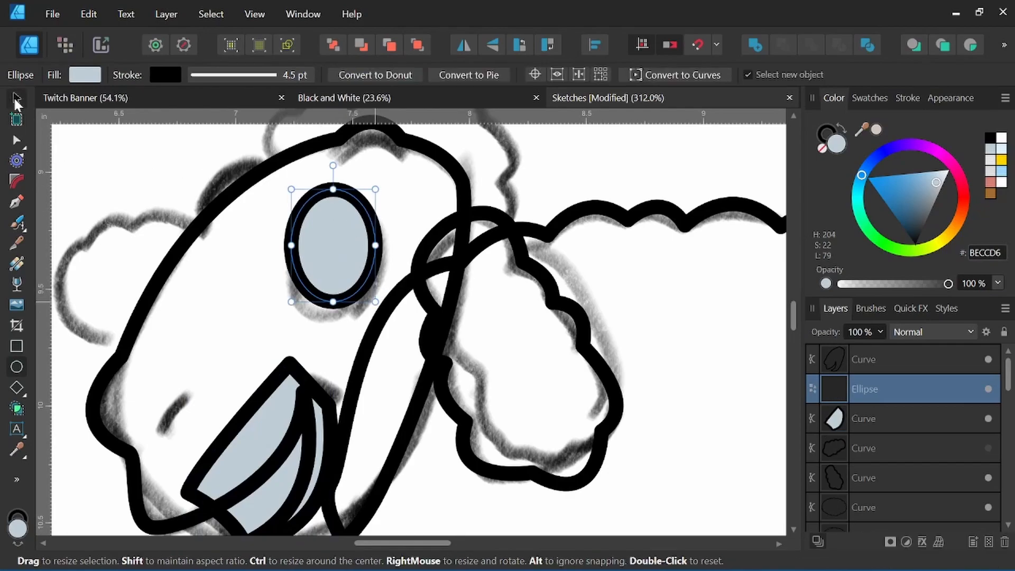
pyautogui.press('v')
pyautogui.moveTo(344, 223); pyautogui.dragTo(347, 236)
pyautogui.moveTo(336, 178); pyautogui.dragTo(351, 180)
pyautogui.click(915, 98)
pyautogui.click(839, 100)
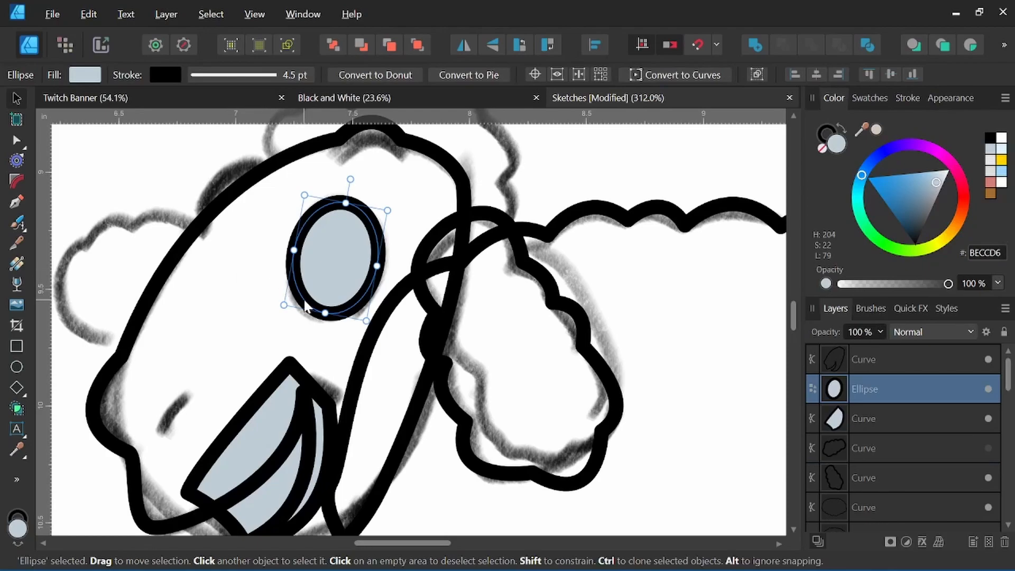
# Create the pupil from a smaller copy of the eye ellipse with black fill and no stroke, nested inside the eye
pyautogui.keyDown('ctrl'); pyautogui.moveTo(305, 299); pyautogui.dragTo(317, 295); pyautogui.keyUp('ctrl')
pyautogui.click(822, 148)
pyautogui.click(841, 128)
pyautogui.moveTo(317, 190)
pyautogui.mouseDown()
pyautogui.moveTo(335, 231)
pyautogui.moveTo(332, 221)
pyautogui.mouseUp()
pyautogui.moveTo(882, 396); pyautogui.dragTo(879, 427)
pyautogui.moveTo(338, 275); pyautogui.dragTo(332, 274)
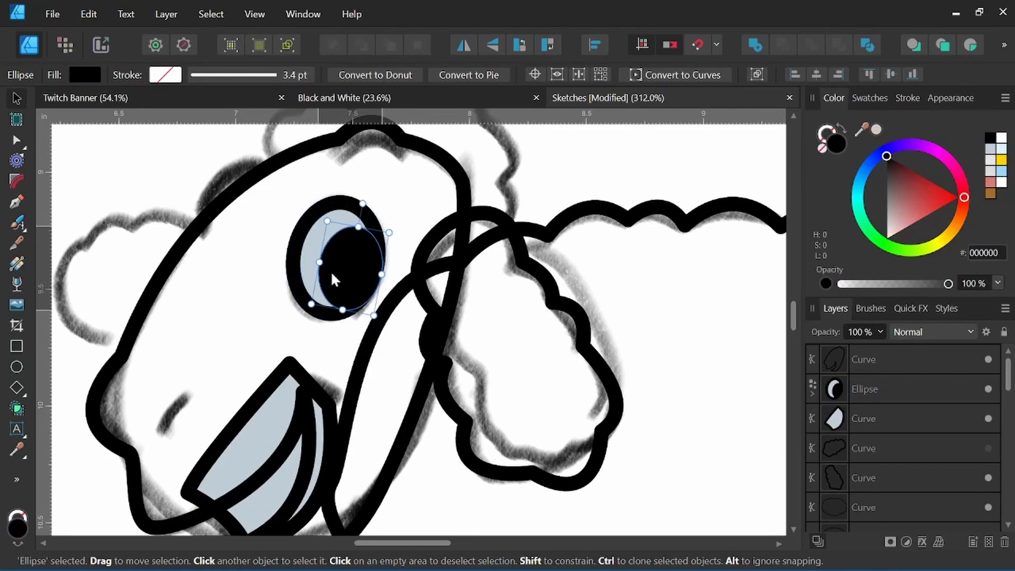
# Add a small white circle without stroke as a highlight on the upper part of the pupil
pyautogui.scroll(2, 352, 262)
pyautogui.keyDown('shift'); pyautogui.moveTo(299, 207); pyautogui.dragTo(352, 260); pyautogui.keyUp('shift')
pyautogui.click(1001, 140)
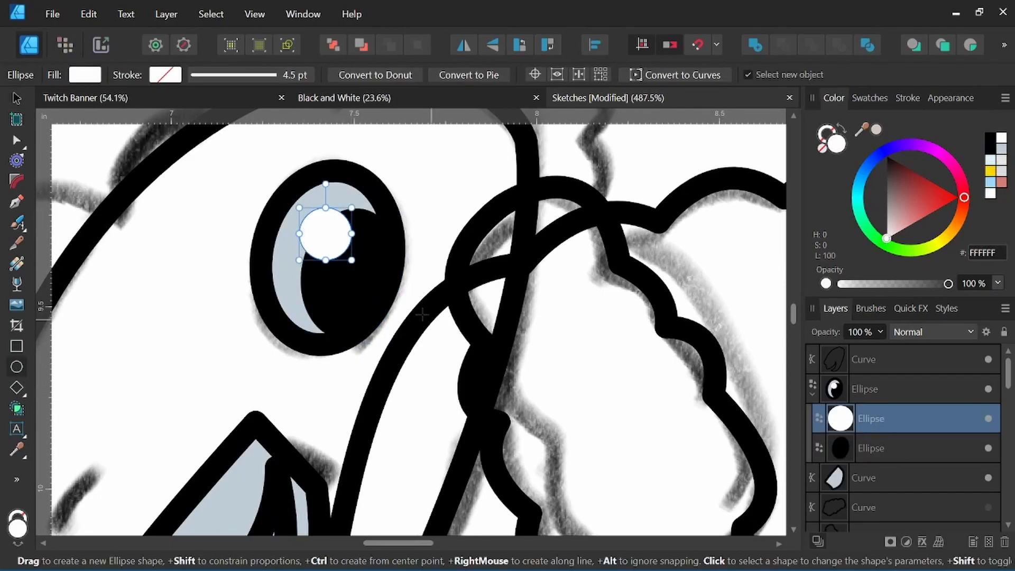
pyautogui.scroll(-4, 440, 324)
pyautogui.scroll(2, 293, 305)
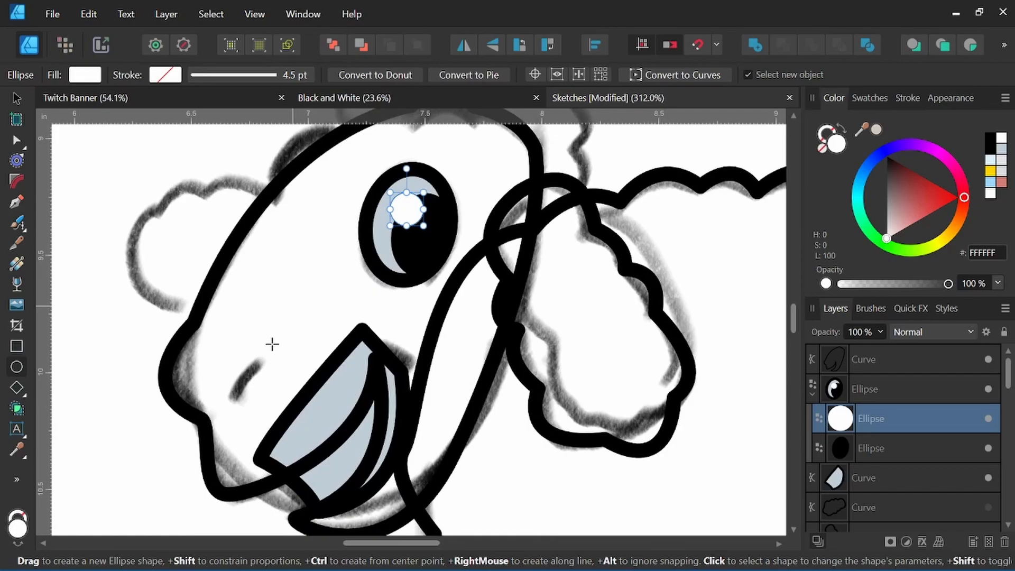
# Draw a short curved nostril line on the muzzle with a black stroke and nest it inside the head curve
pyautogui.press('p')
pyautogui.moveTo(289, 356); pyautogui.dragTo(285, 357)
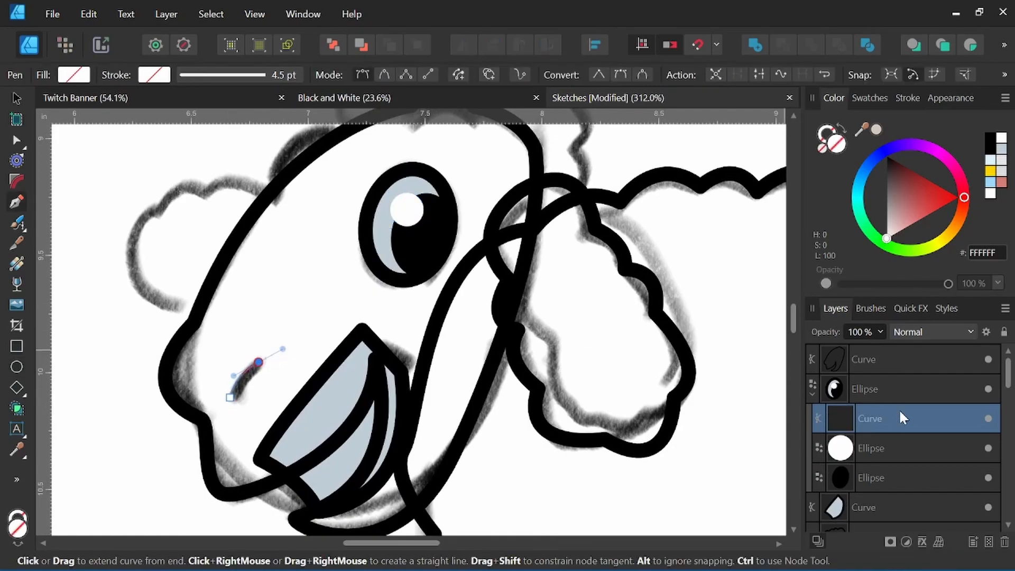
pyautogui.click(827, 133)
pyautogui.click(990, 139)
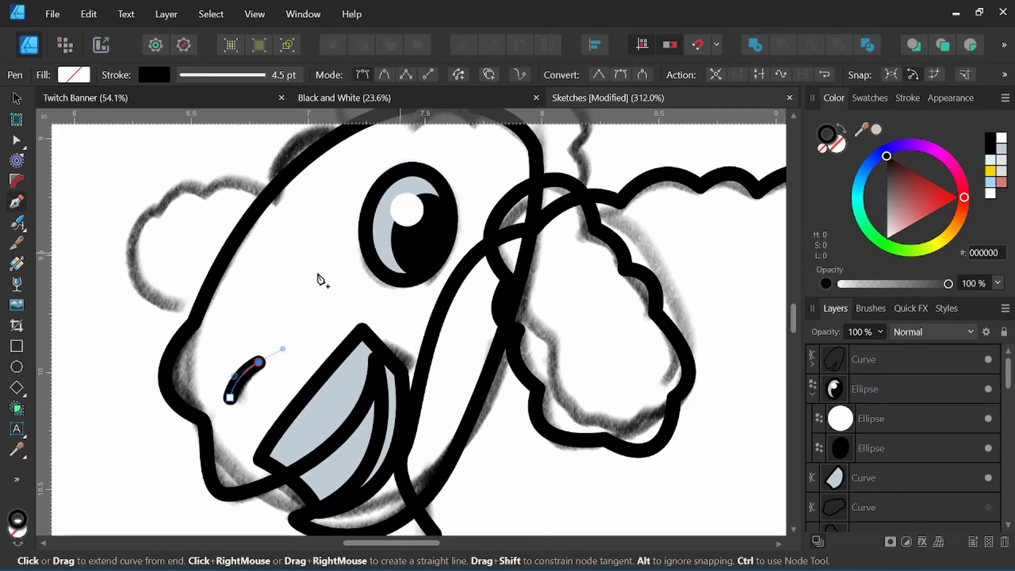
# Taper both ends of the nostril stroke with a pressure profile that is thickest in the middle
pyautogui.scroll(2, 197, 330)
pyautogui.click(906, 101)
pyautogui.click(944, 353)
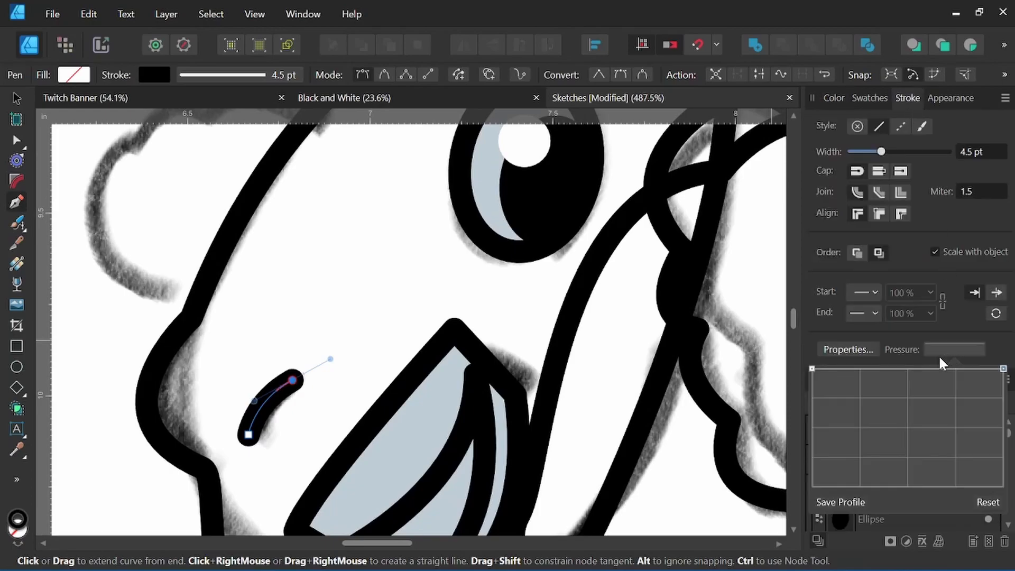
pyautogui.moveTo(1003, 369); pyautogui.dragTo(1006, 427)
pyautogui.moveTo(908, 369); pyautogui.dragTo(910, 389)
# Draw a short tapered crease from the front of the brow bump down the forehead toward the eye
pyautogui.scroll(-4, 475, 191)
pyautogui.click(499, 32)
pyautogui.scroll(4, 389, 274)
pyautogui.moveTo(570, 158); pyautogui.dragTo(317, 423)
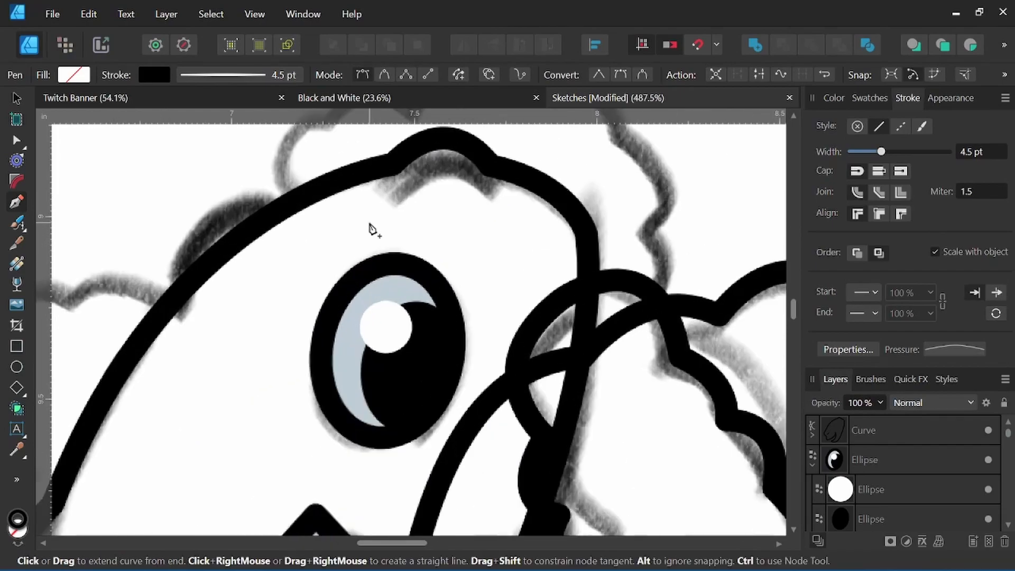
pyautogui.moveTo(290, 381); pyautogui.dragTo(380, 206)
pyautogui.press('Escape')
pyautogui.moveTo(497, 158); pyautogui.dragTo(284, 332)
pyautogui.moveTo(241, 209); pyautogui.dragTo(299, 298)
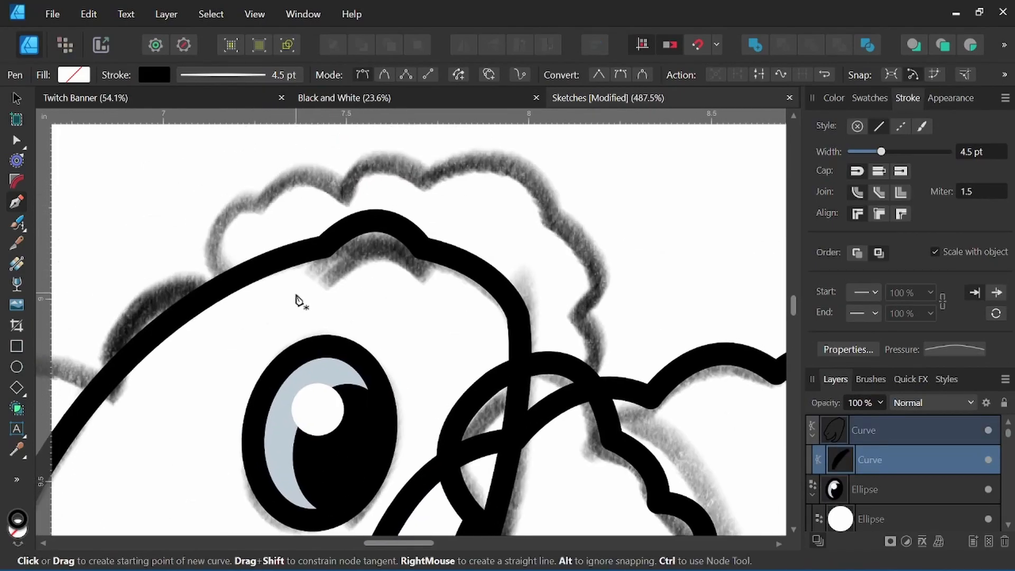
pyautogui.click(333, 245)
pyautogui.click(277, 323)
pyautogui.press('Escape')
pyautogui.scroll(-5, 370, 290)
pyautogui.scroll(4, 387, 265)
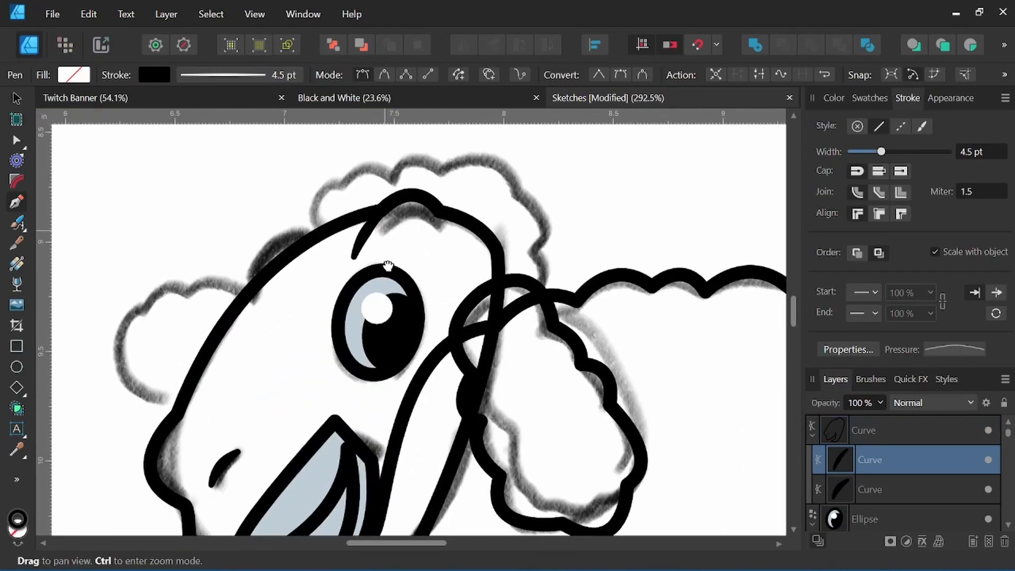
pyautogui.press('Escape')
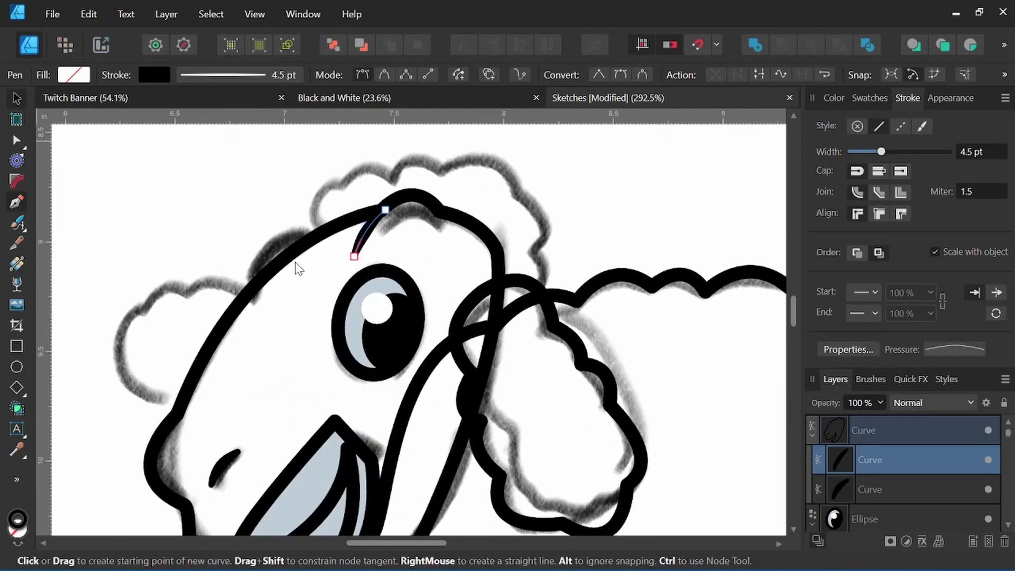
# Add a white ellipse for the far eye at the forehead edge, reset its stroke pressure, then tilt and shrink it
pyautogui.press('v')
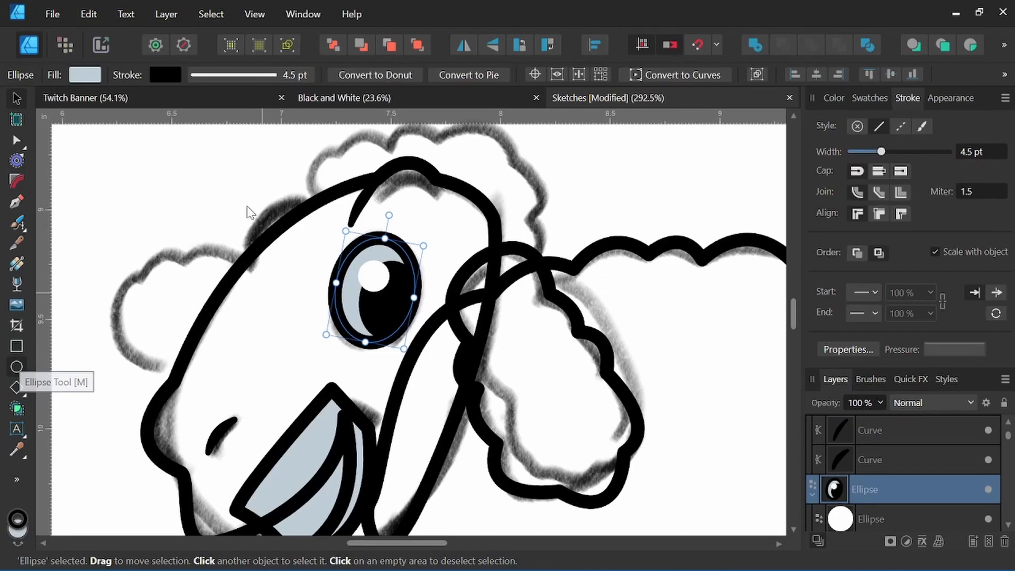
pyautogui.press('m')
pyautogui.moveTo(246, 203); pyautogui.dragTo(299, 295)
pyautogui.click(954, 349)
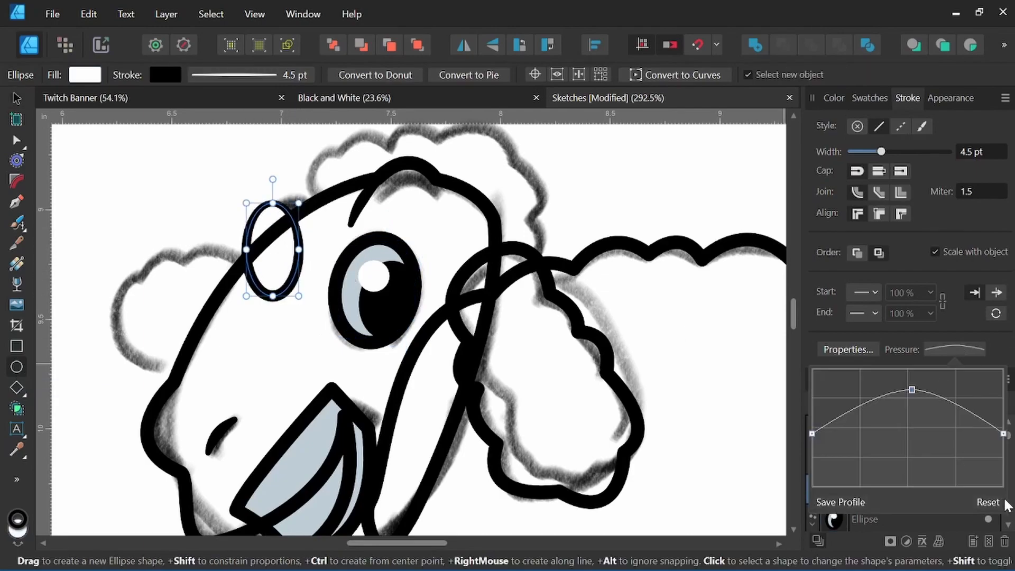
pyautogui.click(988, 502)
pyautogui.press('v')
pyautogui.moveTo(301, 201); pyautogui.dragTo(305, 250)
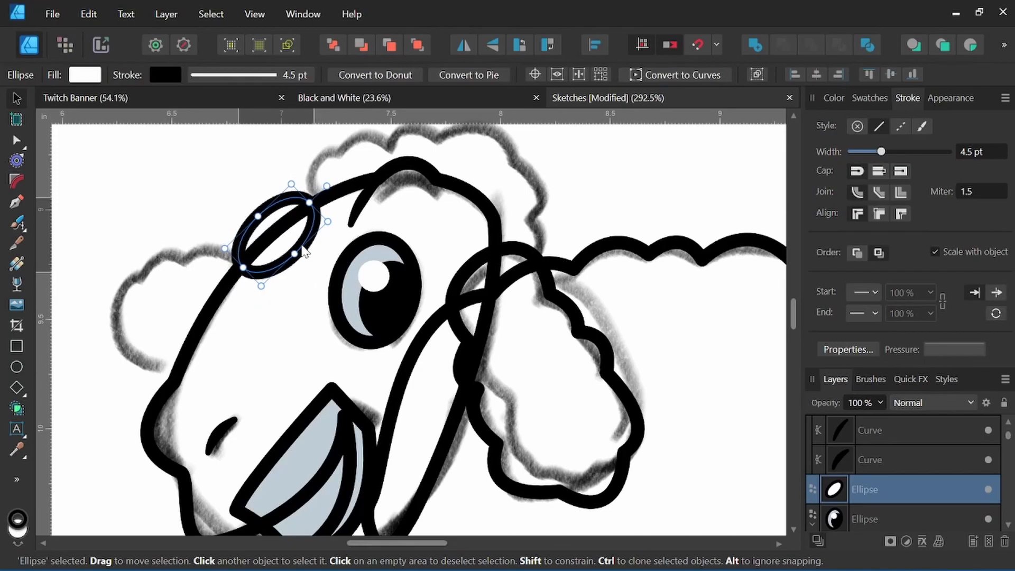
pyautogui.moveTo(243, 267); pyautogui.dragTo(250, 259)
pyautogui.scroll(-4, 409, 201)
pyautogui.scroll(2, 412, 214)
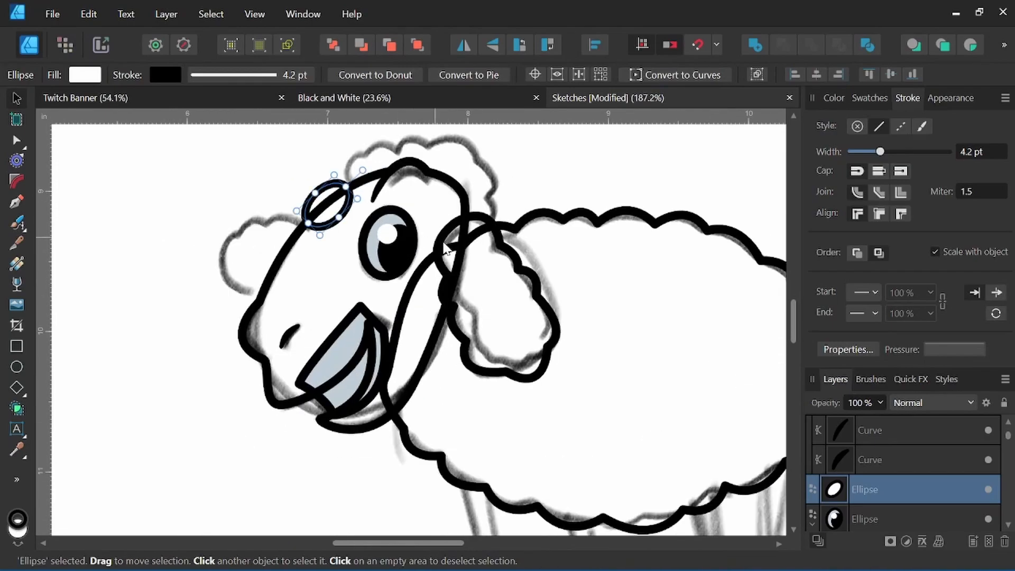
# Fill the sheep's head curve with a muted pink, D0BCBC, keeping its black outline
pyautogui.click(469, 207)
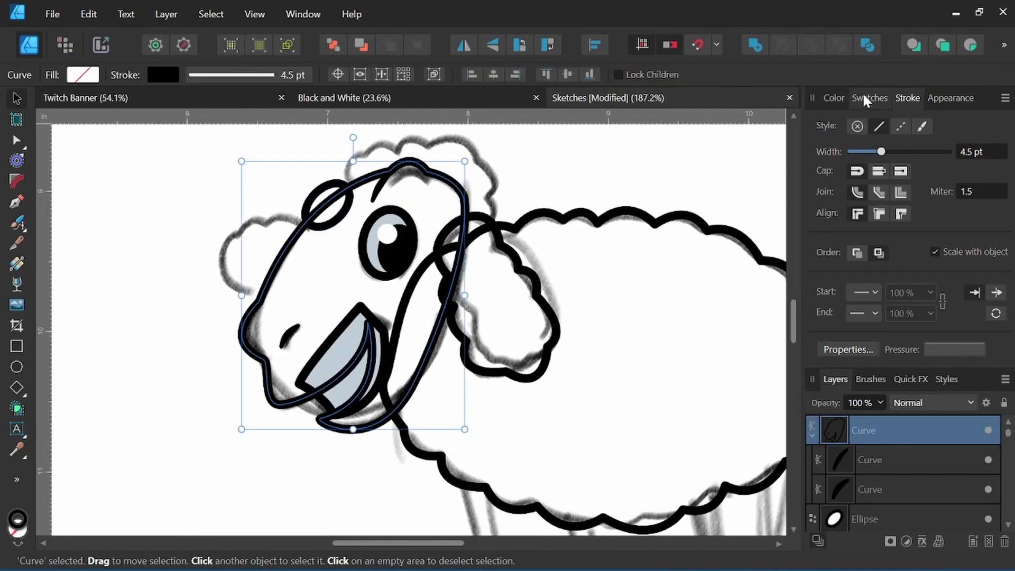
pyautogui.click(828, 100)
pyautogui.click(838, 146)
pyautogui.click(895, 228)
pyautogui.moveTo(900, 231); pyautogui.dragTo(891, 220)
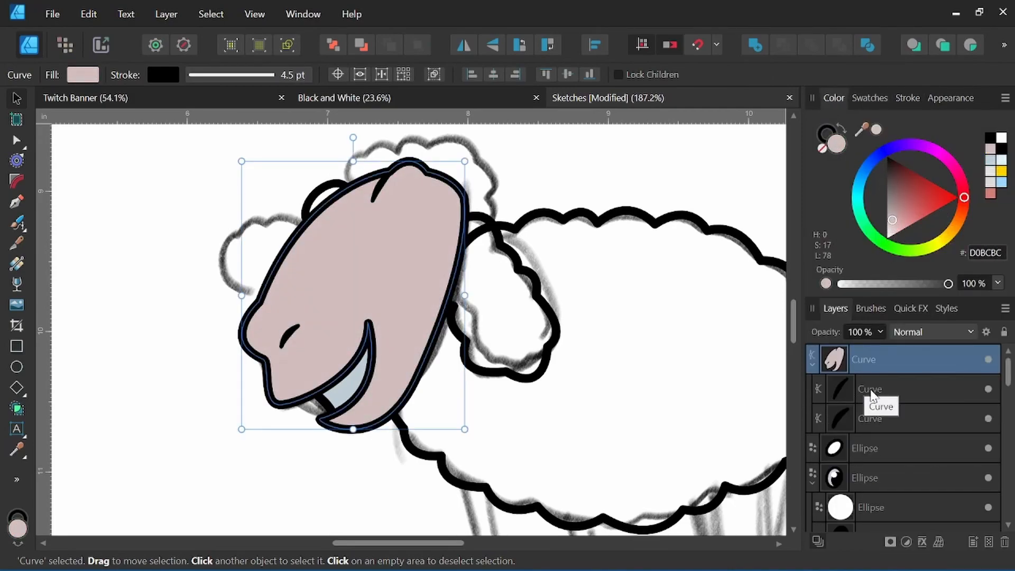
# Give the far-eye ellipse the head's pink fill and nest the near eye inside the head curve above its crease lines
pyautogui.click(888, 447)
pyautogui.moveTo(877, 475); pyautogui.dragTo(899, 360)
pyautogui.scroll(-4, 443, 262)
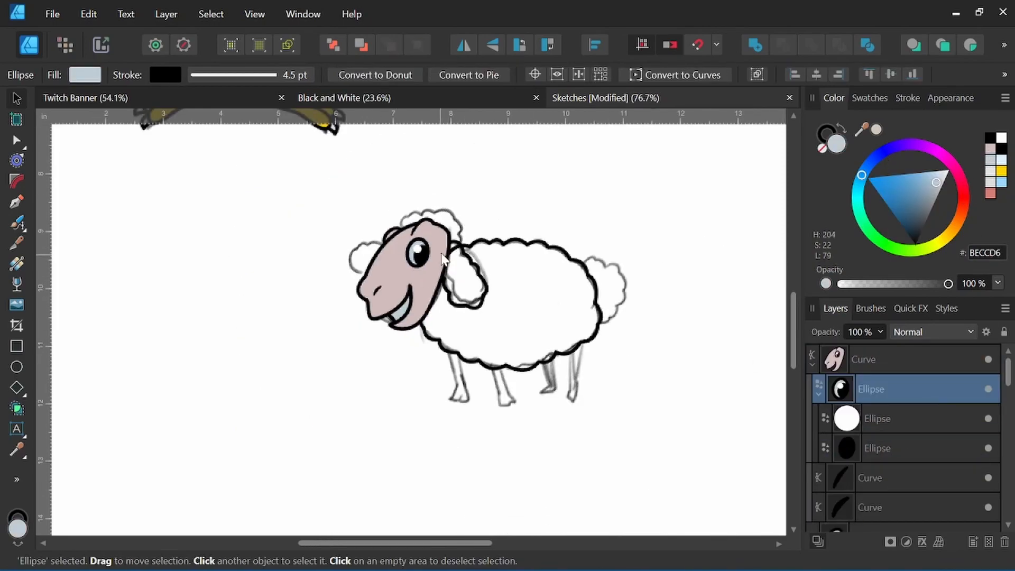
pyautogui.scroll(5, 423, 252)
pyautogui.moveTo(445, 250); pyautogui.dragTo(437, 306)
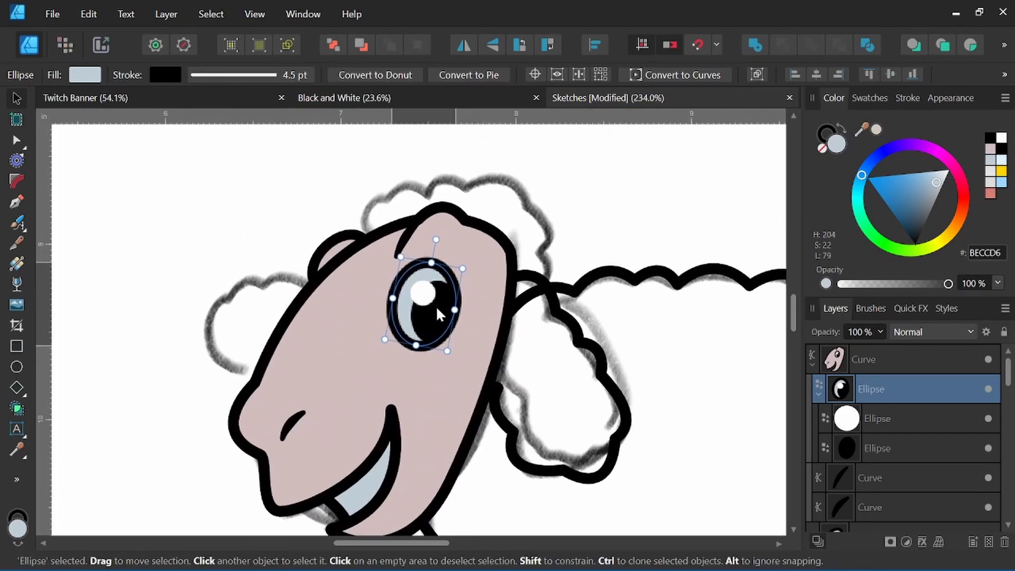
pyautogui.scroll(-2, 438, 308)
pyautogui.moveTo(434, 341)
pyautogui.mouseDown()
pyautogui.moveTo(423, 283)
pyautogui.moveTo(425, 327)
pyautogui.mouseUp()
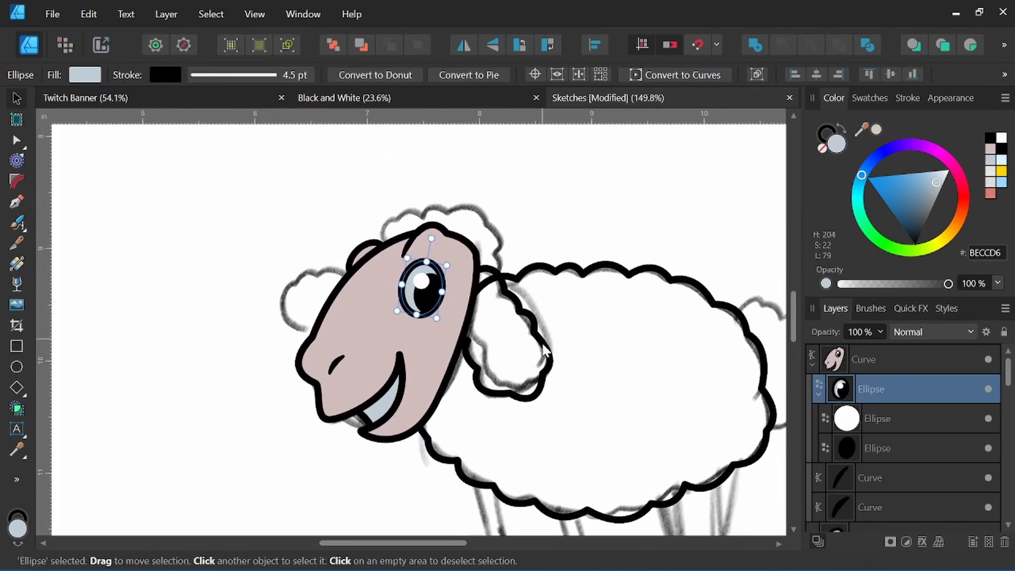
# Fill the near ear with blue-grey BBC7D0 and bring it in front of the head
pyautogui.click(544, 349)
pyautogui.moveTo(936, 186); pyautogui.dragTo(936, 184)
pyautogui.moveTo(872, 509); pyautogui.dragTo(885, 344)
# Reveal the far ear curve behind the head and fill it with the near ear's blue-grey
pyautogui.scroll(-1, 874, 487)
pyautogui.scroll(-2, 875, 492)
pyautogui.click(893, 361)
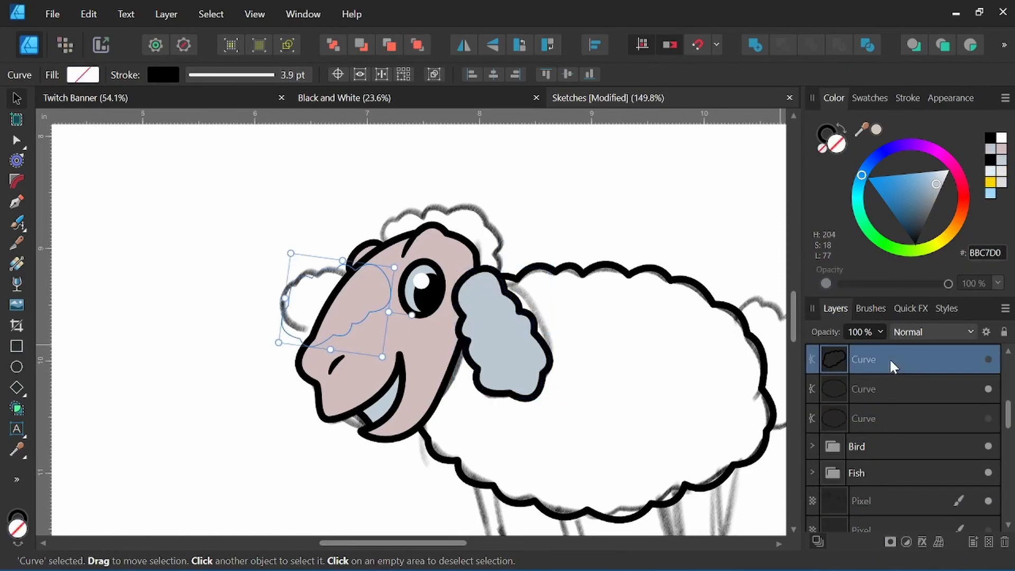
pyautogui.click(991, 193)
pyautogui.moveTo(551, 381); pyautogui.dragTo(523, 346)
# Lighten the fill of the teeth shape inside the mouth to D6DBDF
pyautogui.click(358, 367)
pyautogui.moveTo(937, 190); pyautogui.dragTo(942, 181)
pyautogui.scroll(2, 928, 385)
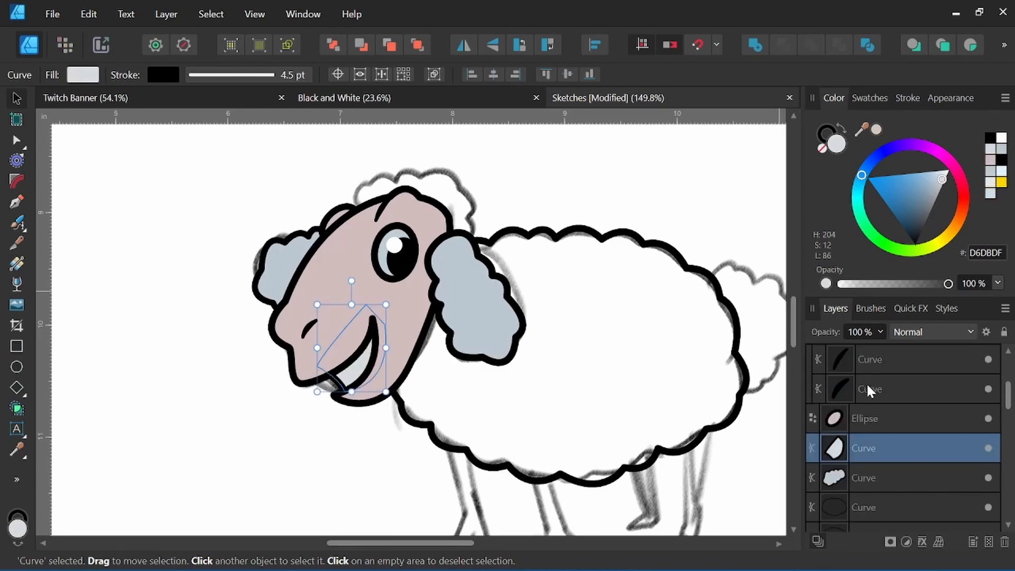
pyautogui.click(408, 258)
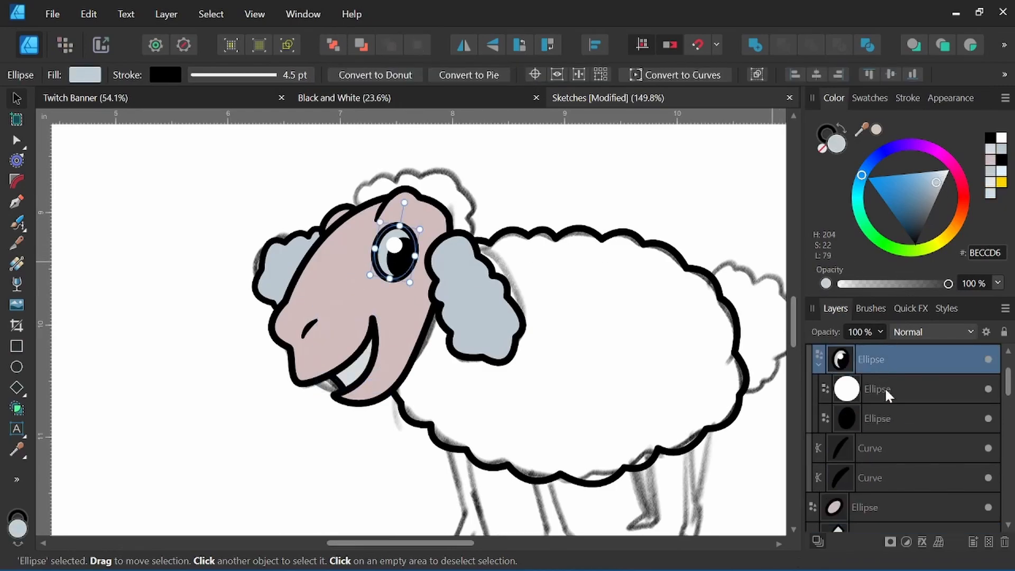
# Select both ears together and lighten their fill to the near-neutral grey D8DBDD
pyautogui.click(451, 290)
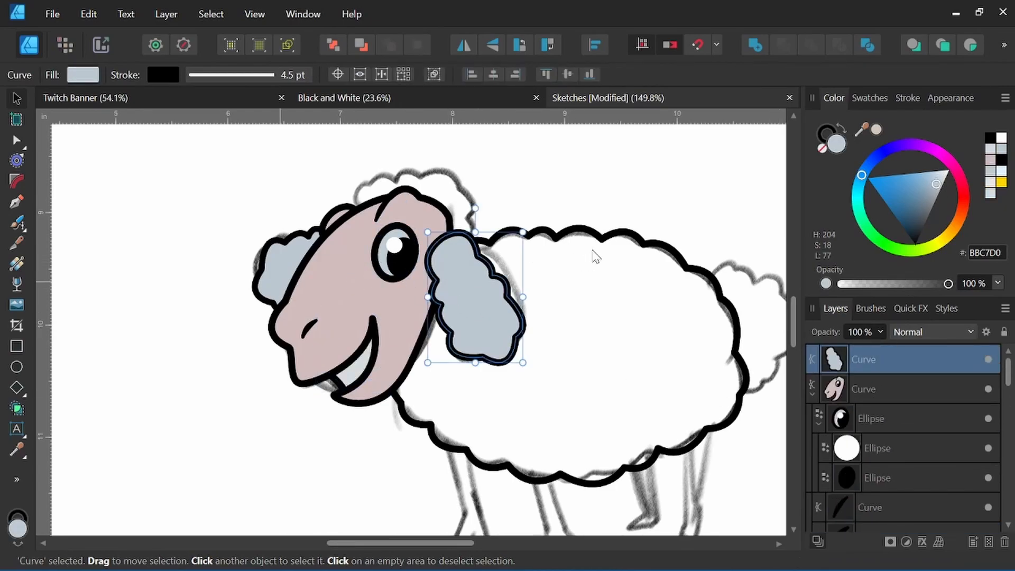
pyautogui.keyDown('shift'); pyautogui.click(280, 281); pyautogui.keyUp('shift')
pyautogui.moveTo(935, 183); pyautogui.dragTo(940, 180)
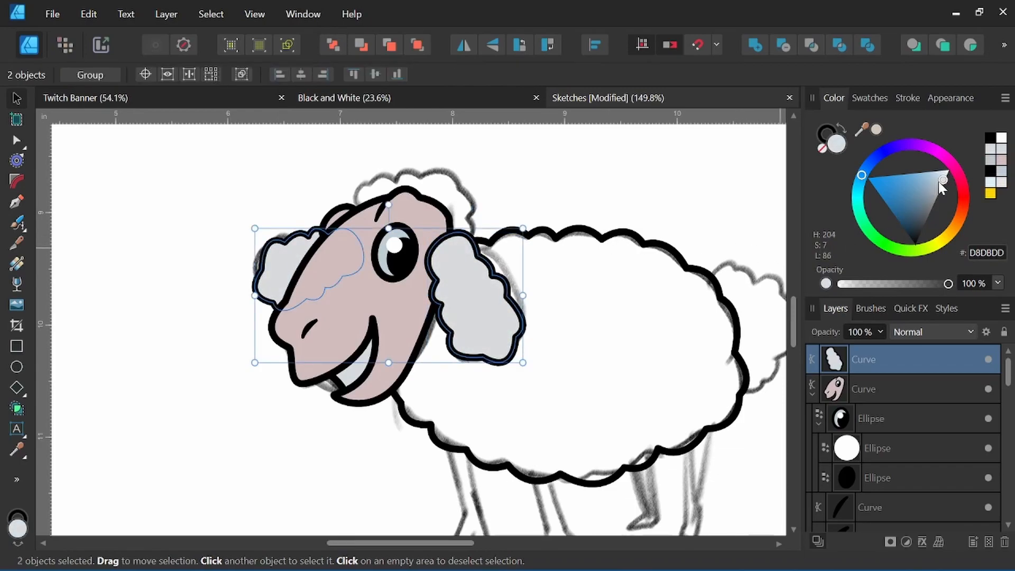
pyautogui.moveTo(556, 217); pyautogui.dragTo(415, 272)
pyautogui.scroll(2, 410, 260)
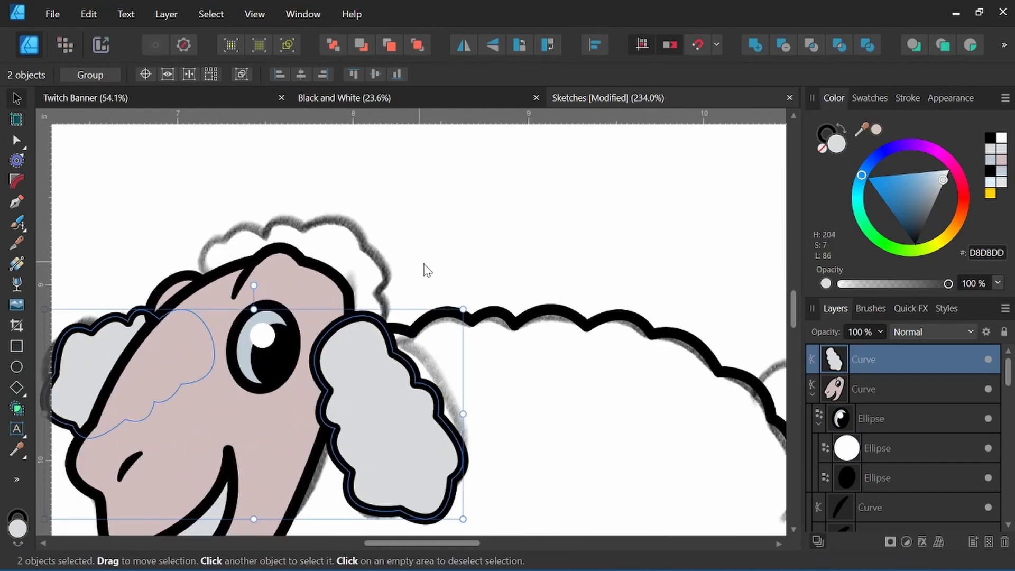
# Fill the scalloped wool body with the ears' light grey, D8DBDD
pyautogui.click(527, 315)
pyautogui.click(990, 149)
pyautogui.scroll(-8, 532, 306)
pyautogui.moveTo(532, 306); pyautogui.dragTo(534, 334)
# Trace the scalloped wool tuft on top of the head as a closed curve behind it and fill it light grey D8DBDD
pyautogui.scroll(7, 467, 271)
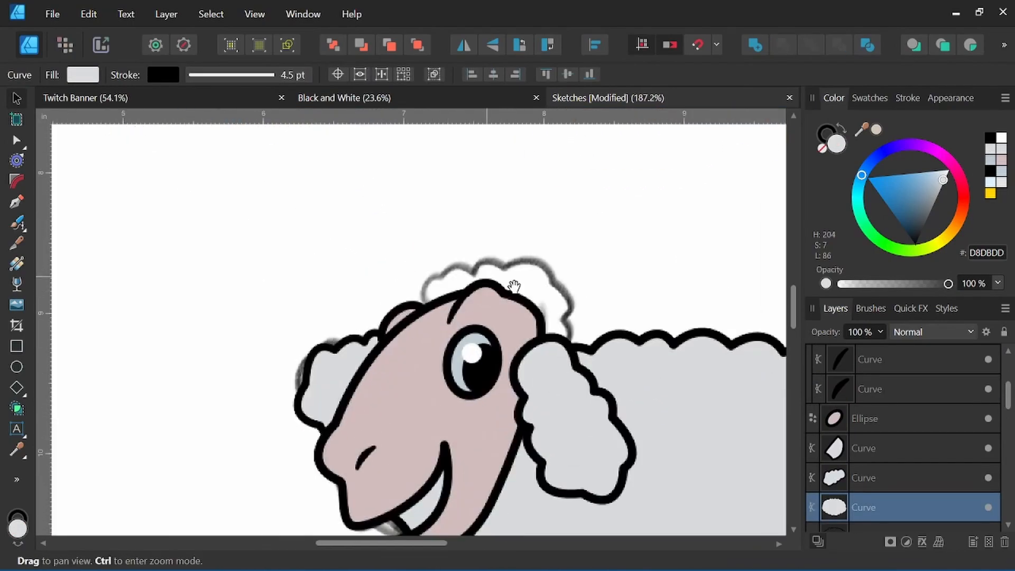
pyautogui.moveTo(474, 274); pyautogui.dragTo(373, 273)
pyautogui.press('p')
pyautogui.scroll(3, 391, 269)
pyautogui.click(280, 328)
pyautogui.moveTo(297, 275); pyautogui.dragTo(343, 269)
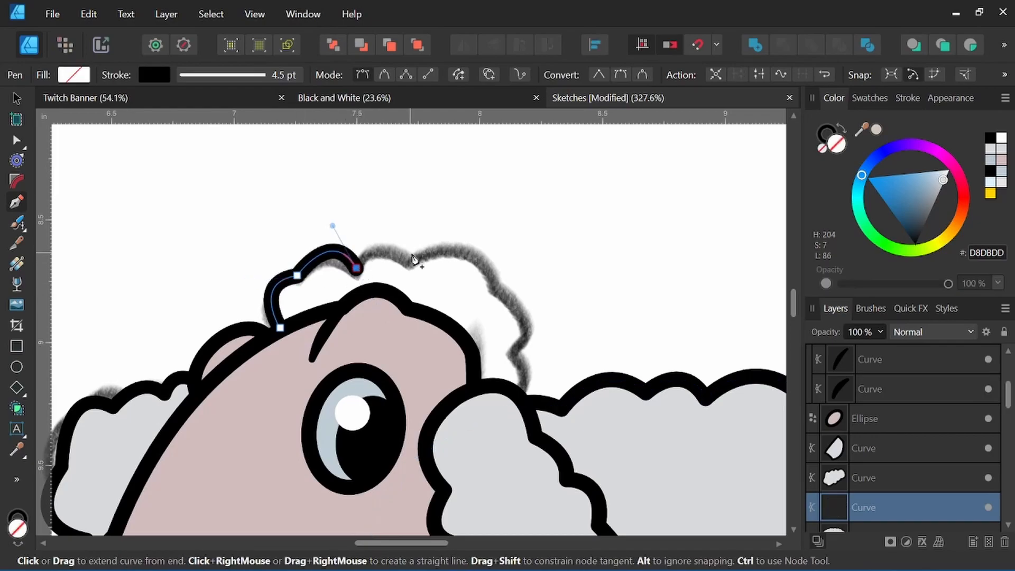
pyautogui.moveTo(501, 302); pyautogui.dragTo(471, 383)
pyautogui.click(496, 284)
pyautogui.click(517, 346)
pyautogui.click(517, 406)
pyautogui.moveTo(387, 371); pyautogui.dragTo(320, 360)
pyautogui.click(280, 327)
pyautogui.click(989, 148)
# Trace the sketched tail with scalloped curve segments and close the shape against the rear of the body
pyautogui.scroll(-8, 677, 247)
pyautogui.moveTo(677, 247)
pyautogui.mouseDown()
pyautogui.moveTo(463, 271)
pyautogui.moveTo(442, 299)
pyautogui.moveTo(453, 340)
pyautogui.moveTo(500, 351)
pyautogui.mouseUp()
pyautogui.scroll(8, 500, 323)
pyautogui.click(373, 305)
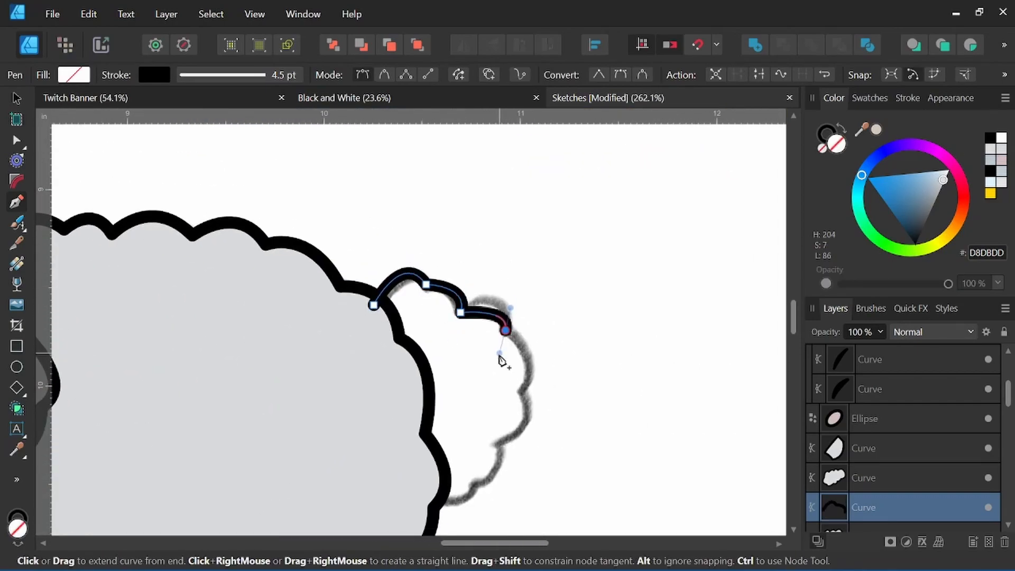
pyautogui.moveTo(520, 392); pyautogui.dragTo(551, 360)
pyautogui.scroll(-3, 509, 353)
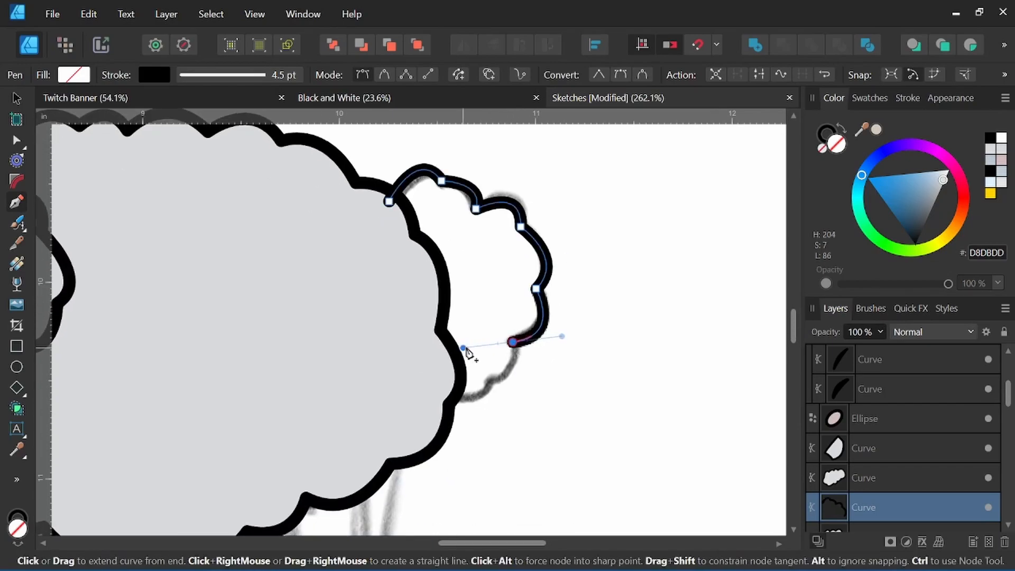
pyautogui.click(482, 376)
pyautogui.moveTo(440, 396); pyautogui.dragTo(419, 380)
pyautogui.click(388, 202)
# Fill the tail with light grey D8DBDD and place it behind the body in the layer order
pyautogui.scroll(-5, 423, 209)
pyautogui.scroll(-3, 882, 423)
pyautogui.moveTo(877, 417); pyautogui.dragTo(859, 499)
pyautogui.scroll(-1, 434, 309)
pyautogui.moveTo(434, 309); pyautogui.dragTo(562, 350)
pyautogui.scroll(-1, 482, 321)
# Select the tail, body, head tuft and far ear together and lighten their fill to E6EBEF
pyautogui.moveTo(482, 321); pyautogui.dragTo(477, 351)
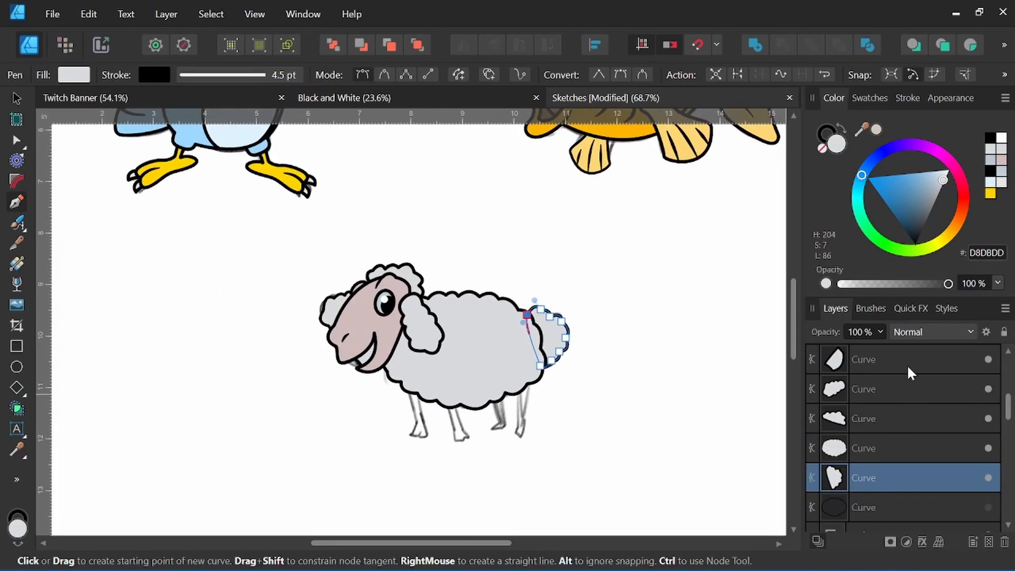
pyautogui.keyDown('shift'); pyautogui.click(901, 388); pyautogui.keyUp('shift')
pyautogui.moveTo(933, 201); pyautogui.dragTo(944, 175)
pyautogui.scroll(5, 447, 408)
pyautogui.moveTo(448, 407); pyautogui.dragTo(448, 352)
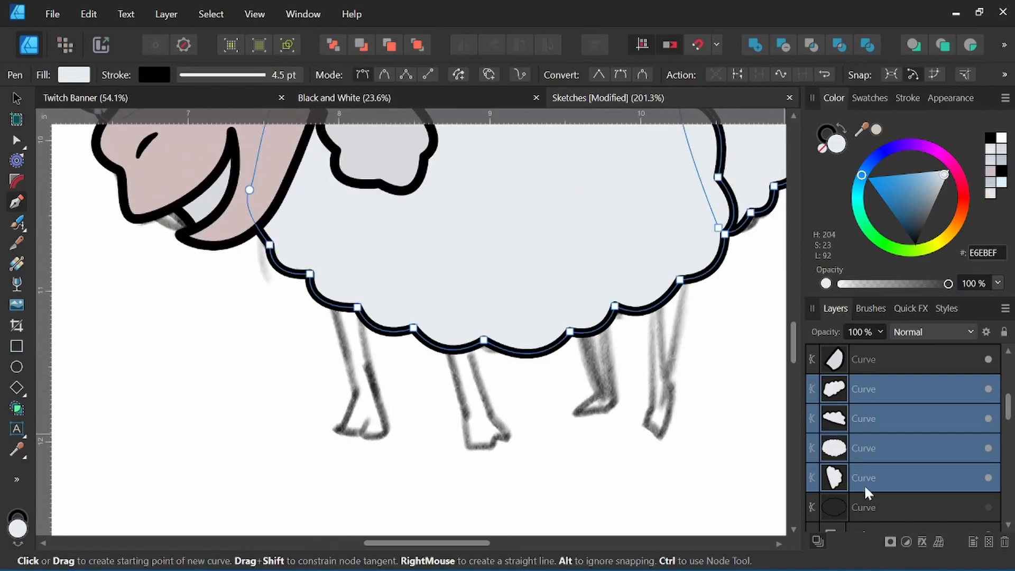
# Trace the foremost leg and its hoof as a closed curve whose upper end overlaps the body
pyautogui.click(329, 298)
pyautogui.click(353, 394)
pyautogui.scroll(3, 355, 402)
pyautogui.click(319, 463)
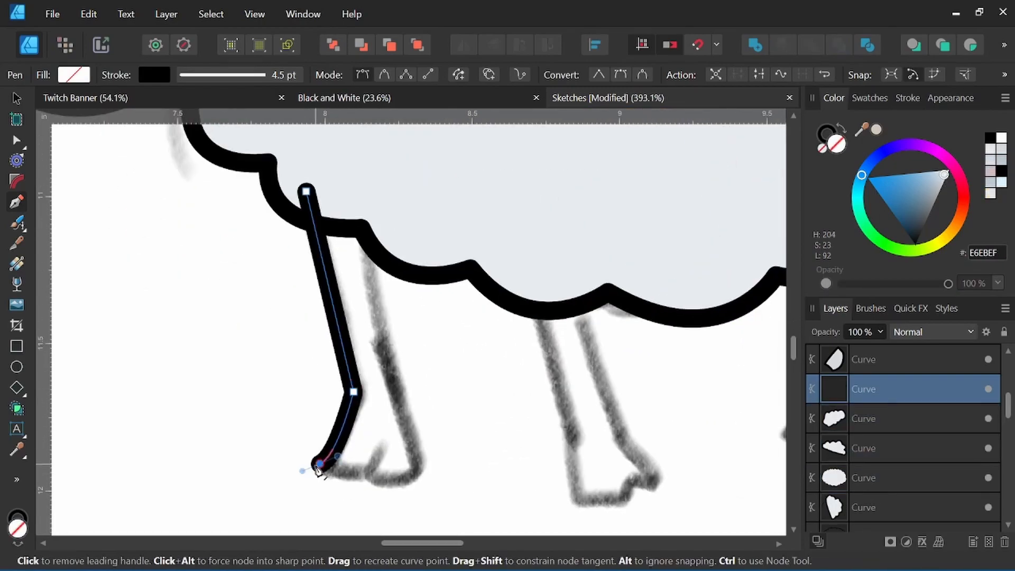
pyautogui.click(366, 470)
pyautogui.click(363, 213)
pyautogui.scroll(1, 363, 213)
pyautogui.click(305, 216)
# Fill the foremost leg with dark grey 484848 and place it behind the body
pyautogui.moveTo(940, 197); pyautogui.dragTo(923, 224)
pyautogui.moveTo(900, 393); pyautogui.dragTo(822, 484)
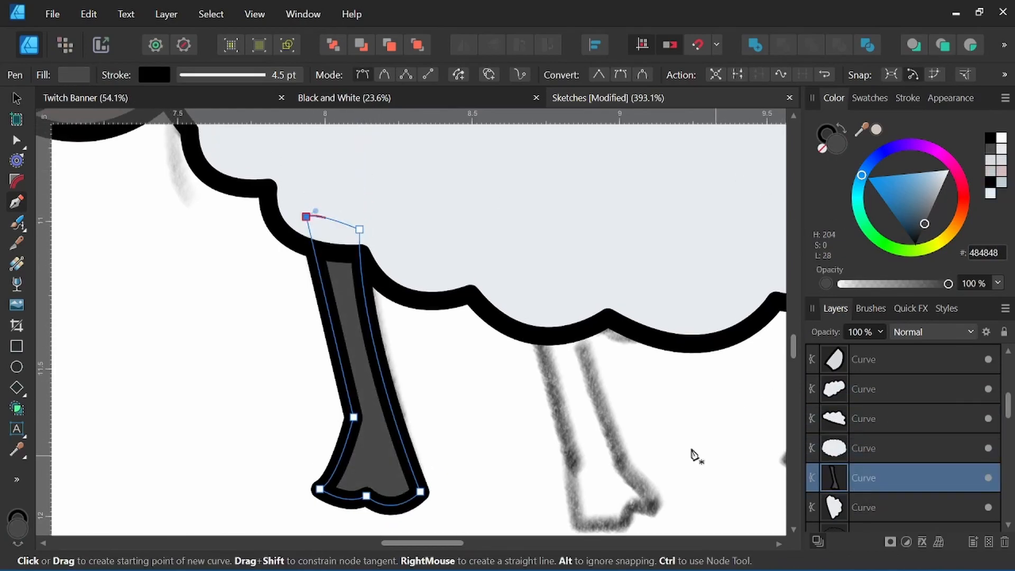
pyautogui.scroll(-4, 482, 378)
# Trace the second leg from the front as a closed curve with its hoof and fill it dark grey 484848
pyautogui.scroll(2, 487, 376)
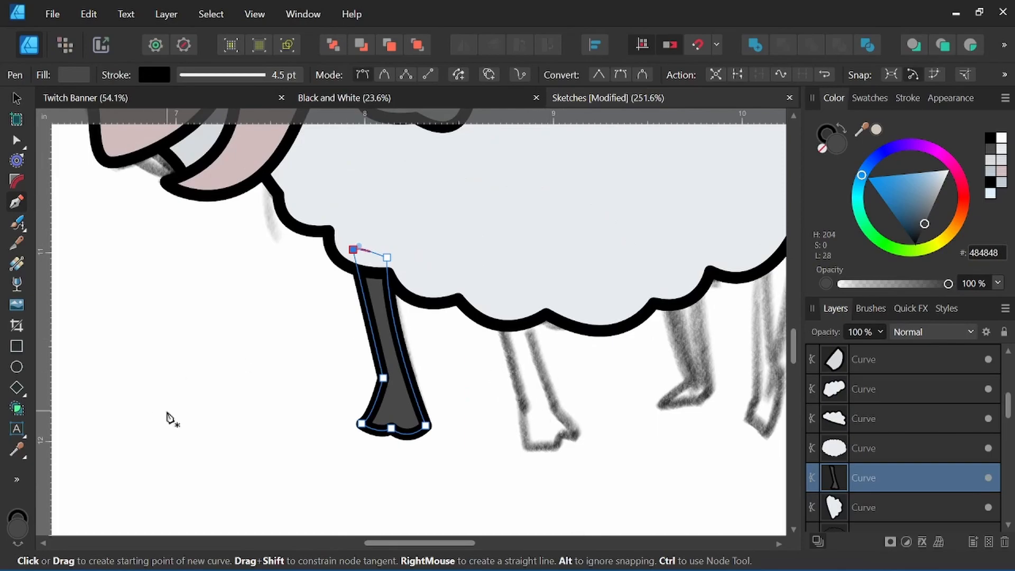
pyautogui.click(494, 323)
pyautogui.click(521, 405)
pyautogui.scroll(2, 522, 423)
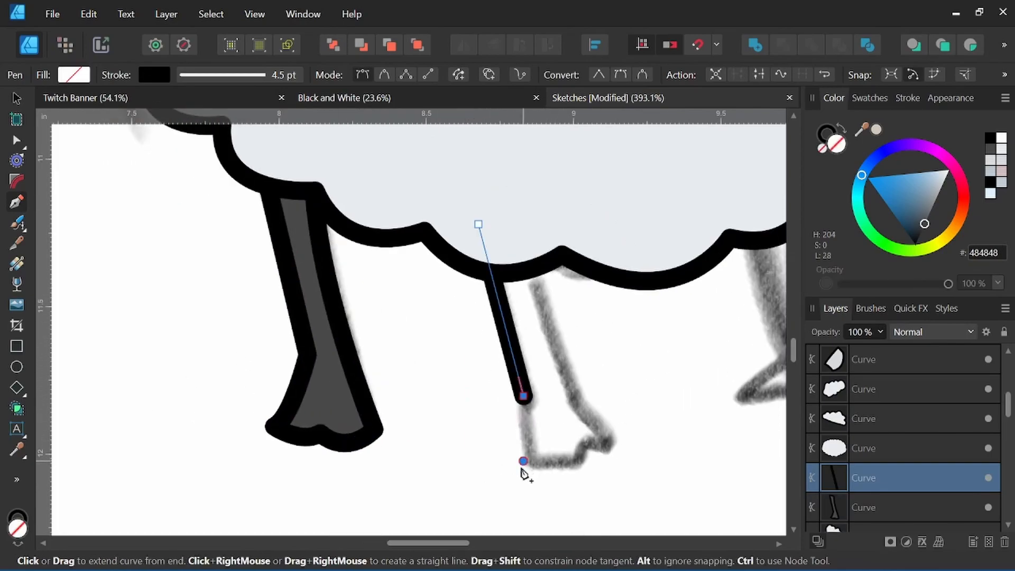
pyautogui.click(522, 461)
pyautogui.click(578, 445)
pyautogui.click(611, 445)
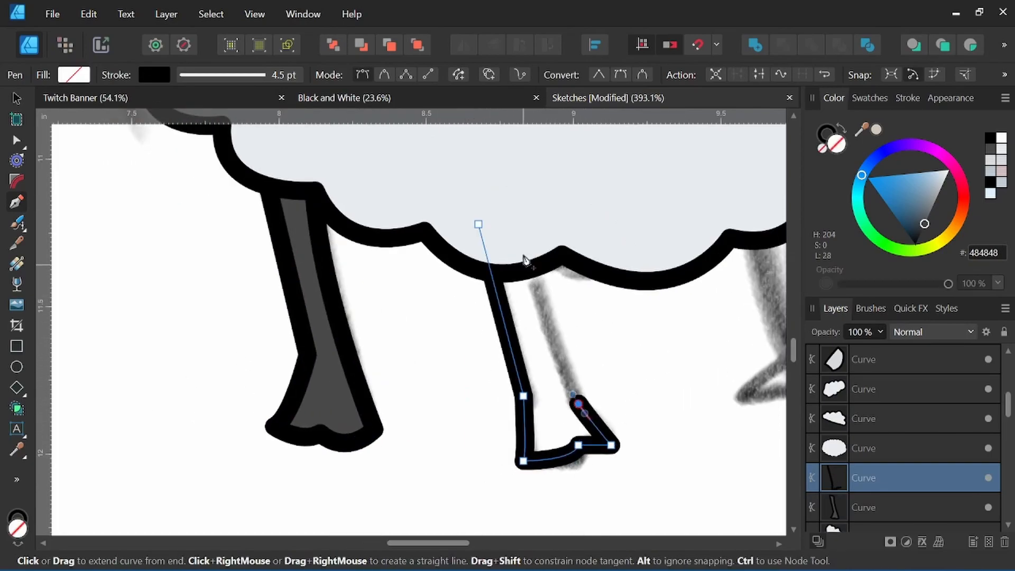
pyautogui.moveTo(528, 234); pyautogui.dragTo(521, 197)
pyautogui.click(528, 234)
pyautogui.click(478, 224)
pyautogui.click(989, 150)
# Trace the third leg with its bent hoof as a closed curve behind the body and fill it dark grey 484848
pyautogui.moveTo(693, 244); pyautogui.dragTo(479, 251)
pyautogui.click(478, 247)
pyautogui.click(510, 377)
pyautogui.click(466, 411)
pyautogui.click(504, 409)
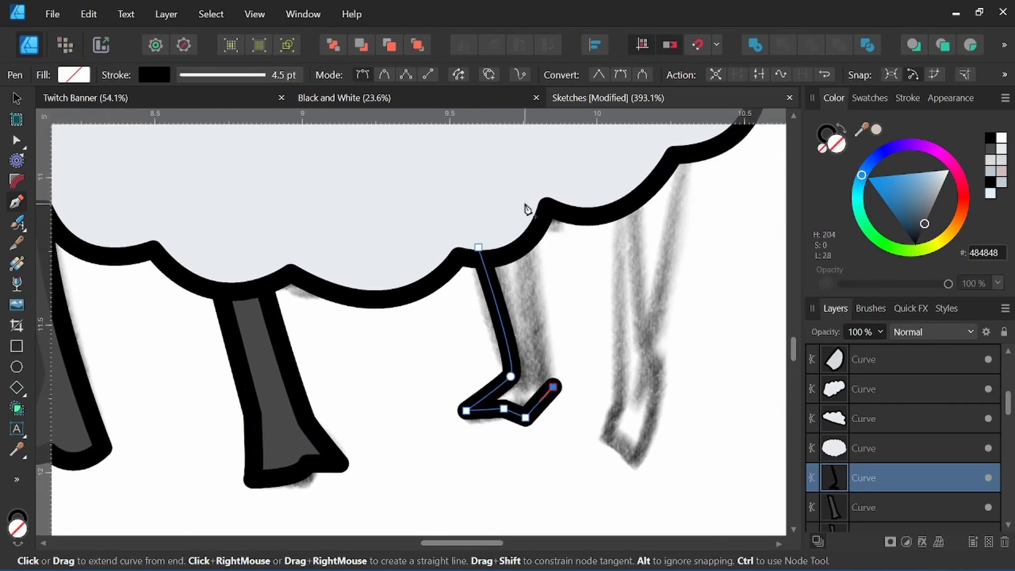
pyautogui.click(527, 211)
pyautogui.click(478, 247)
# Trace the rearmost leg as a closed curve behind the body, fill it dark grey 484848, and clear the selection
pyautogui.click(613, 169)
pyautogui.click(620, 388)
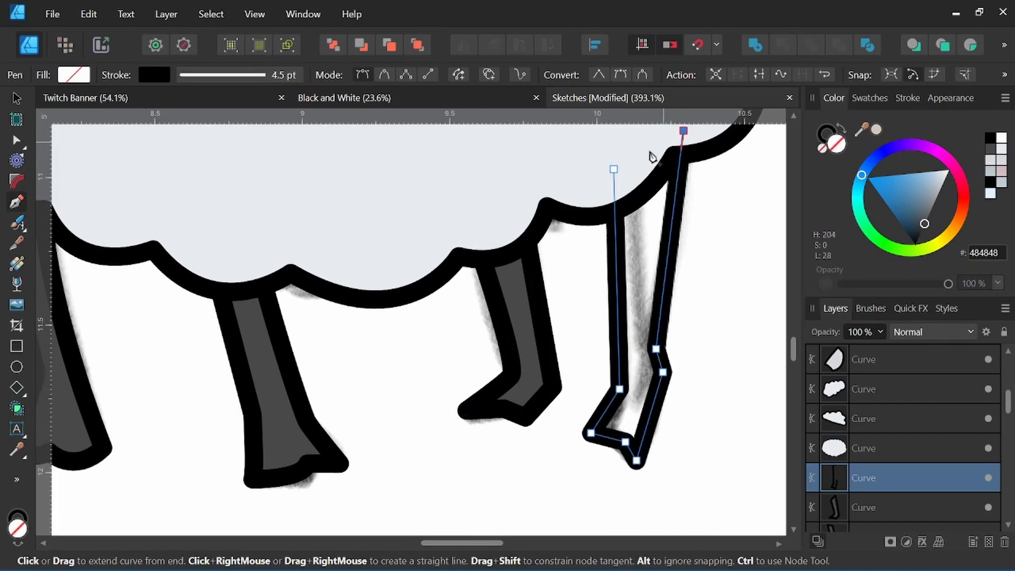
pyautogui.click(987, 153)
pyautogui.scroll(-4, 429, 322)
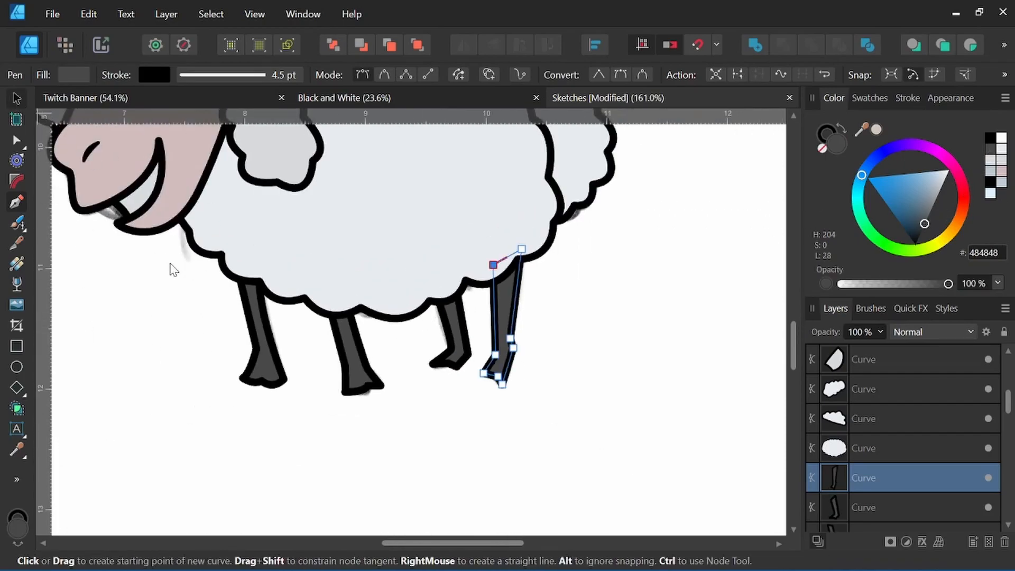
pyautogui.press('v')
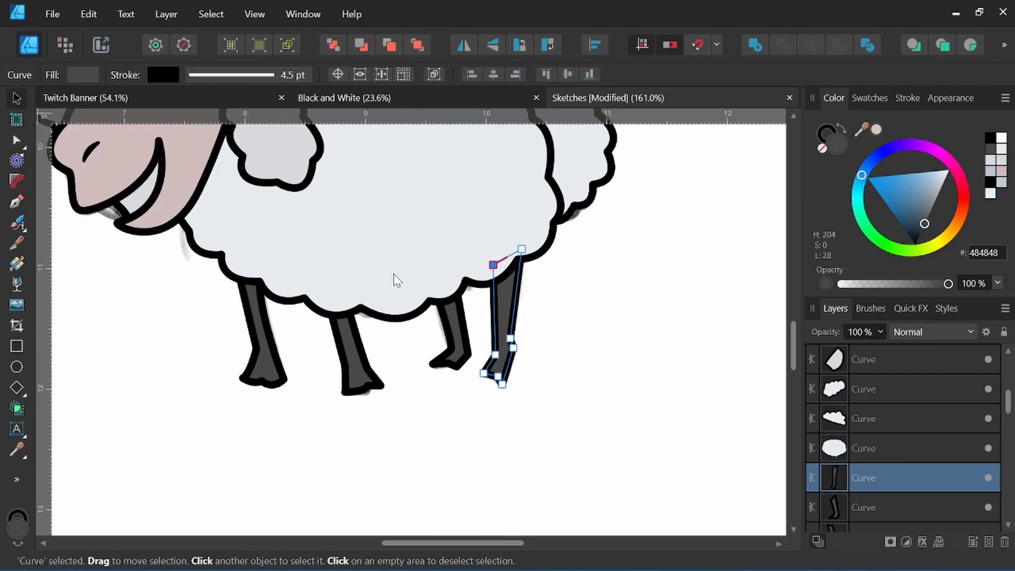
pyautogui.hotkey('ctrl', 'd')
pyautogui.scroll(-6, 397, 280)
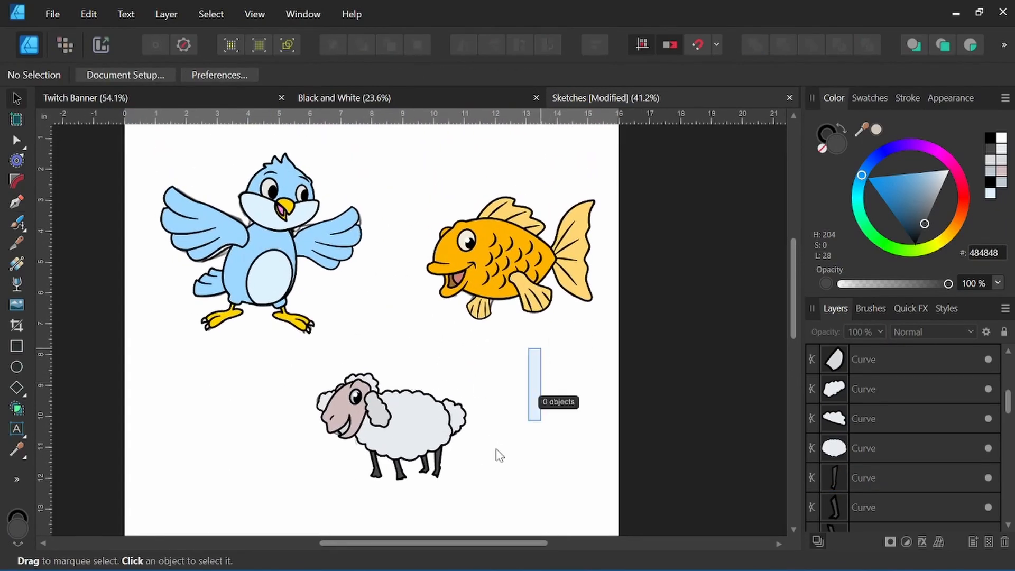
# Select the whole sheep, enlarge it to about 6.5 in wide, and center it below the bird and fish
pyautogui.moveTo(532, 416); pyautogui.dragTo(266, 530)
pyautogui.moveTo(466, 373); pyautogui.dragTo(515, 339)
pyautogui.moveTo(435, 412); pyautogui.dragTo(406, 419)
pyautogui.scroll(-2, 576, 377)
pyautogui.click(633, 373)
pyautogui.scroll(1, 584, 412)
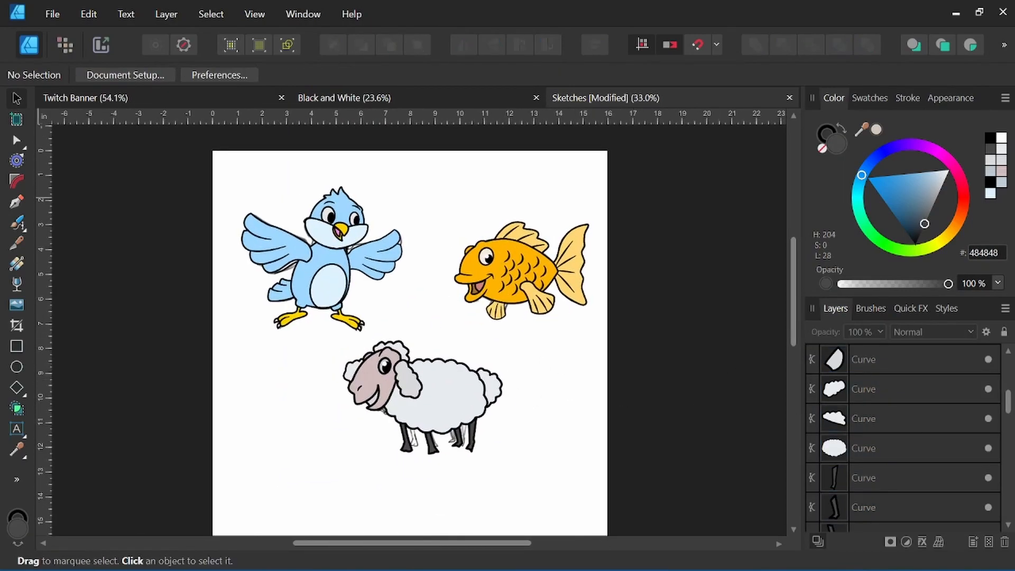